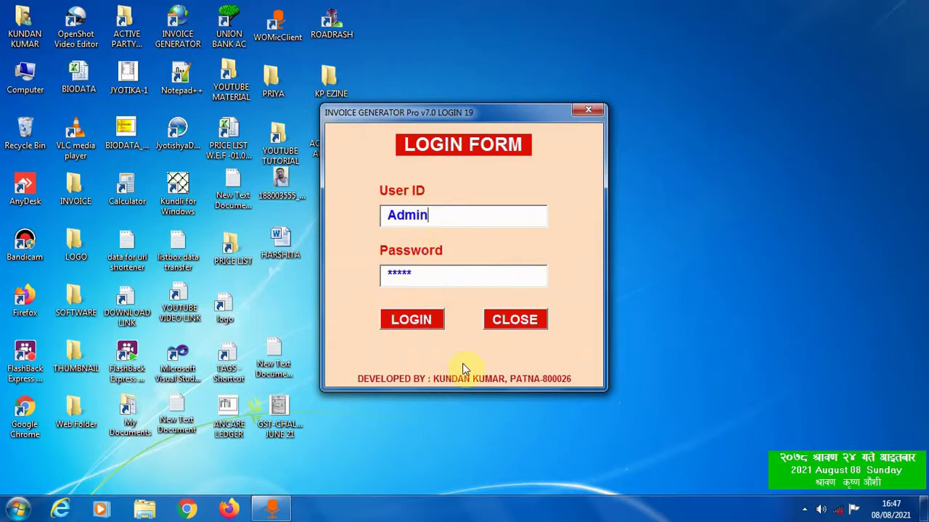
Log in with the filled-in credentials, acknowledge the unlock message and enter the main dashboard.
click(415, 320)
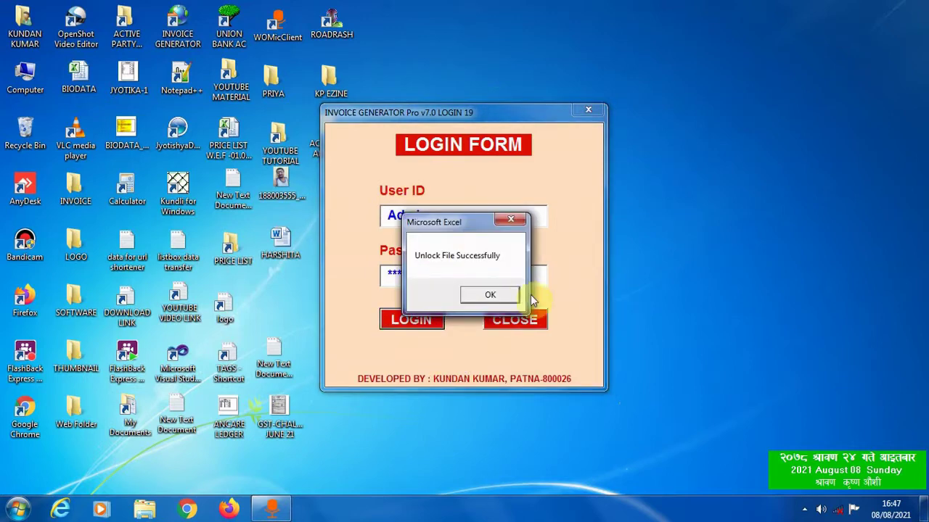
click(508, 296)
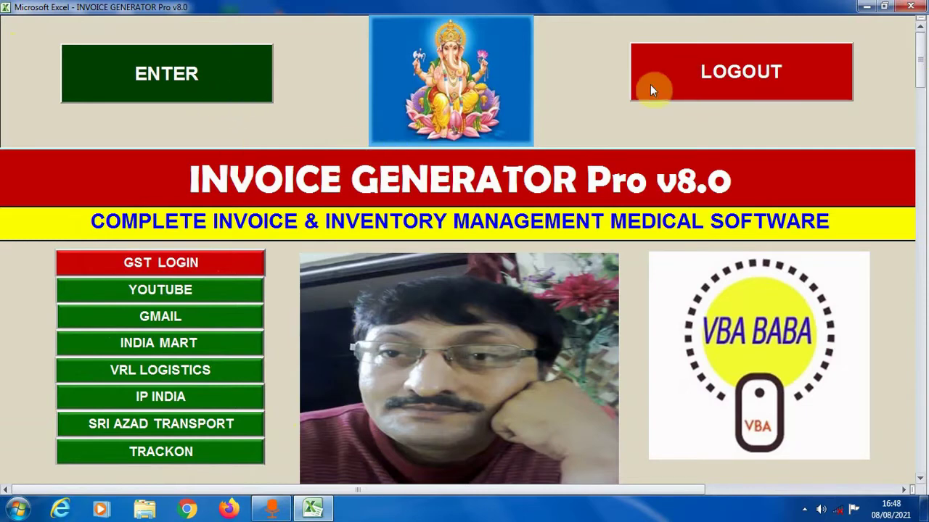
click(167, 88)
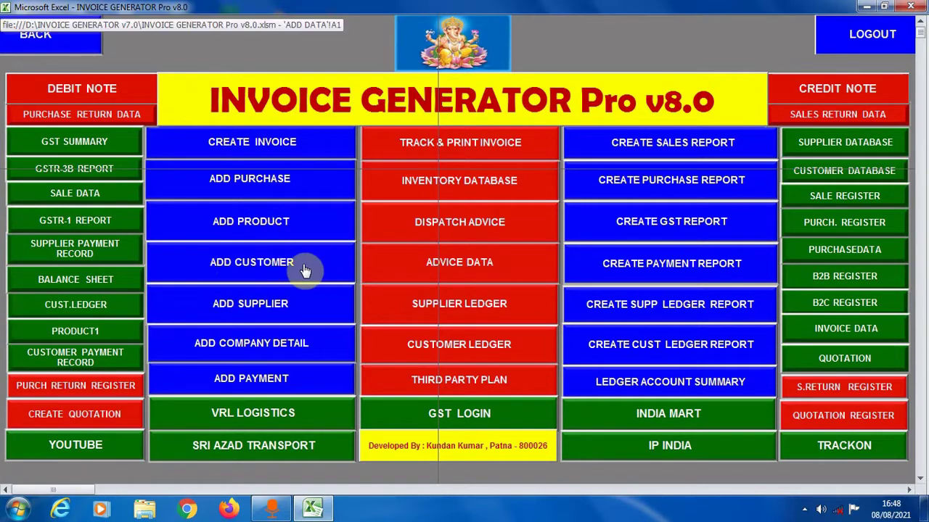
Look up the existing customer AKANSHA MEDICAL in the add/edit customer form, review the record and close the form.
click(266, 267)
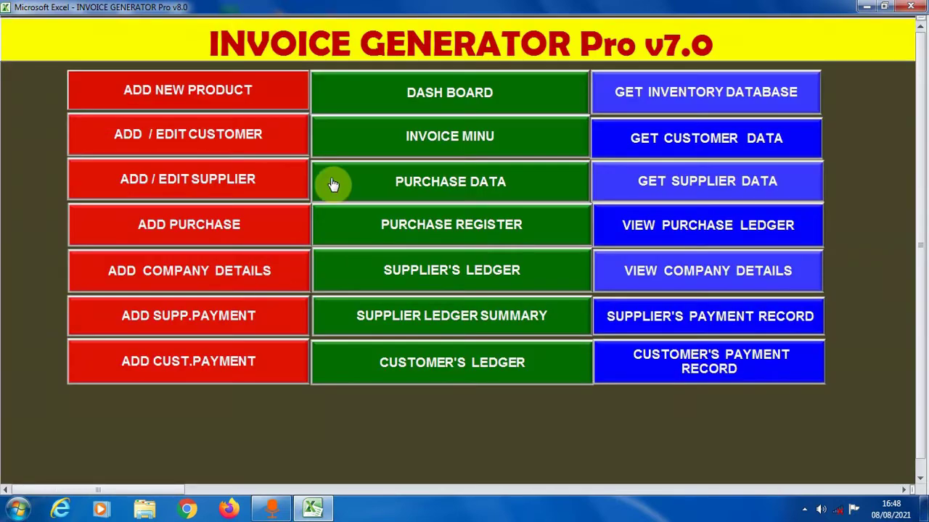
click(206, 137)
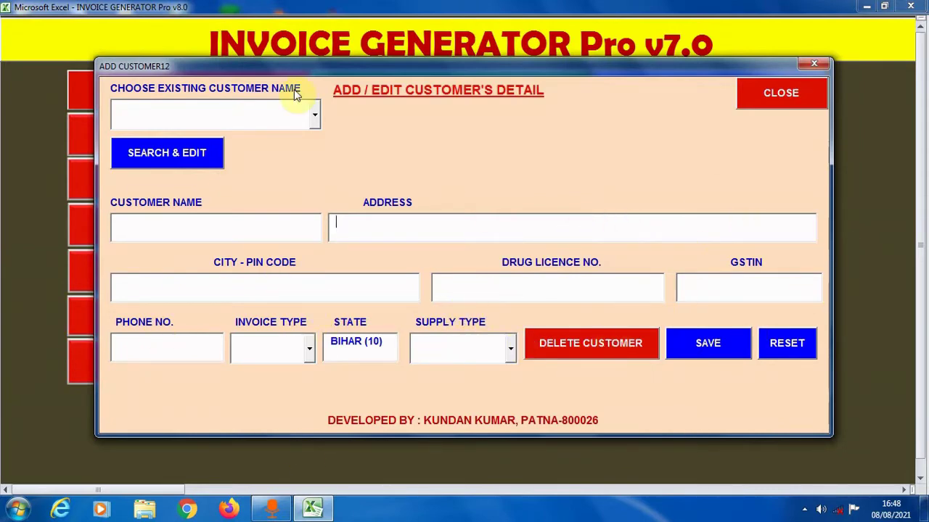
click(379, 192)
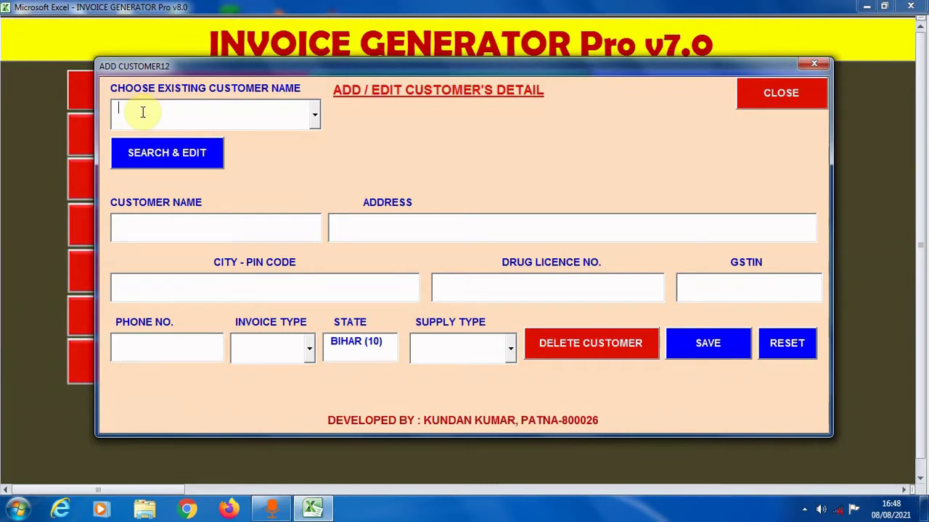
text(AKANSHA MEDICAL)
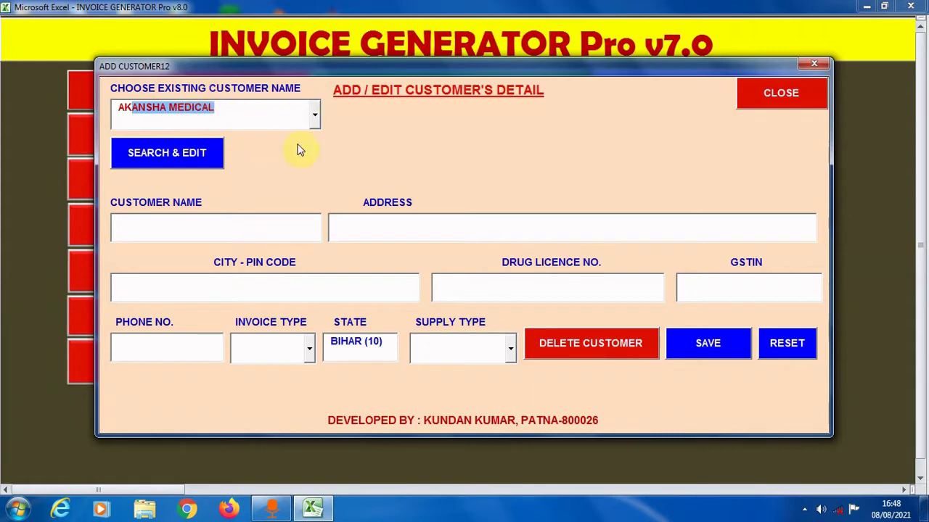
click(251, 116)
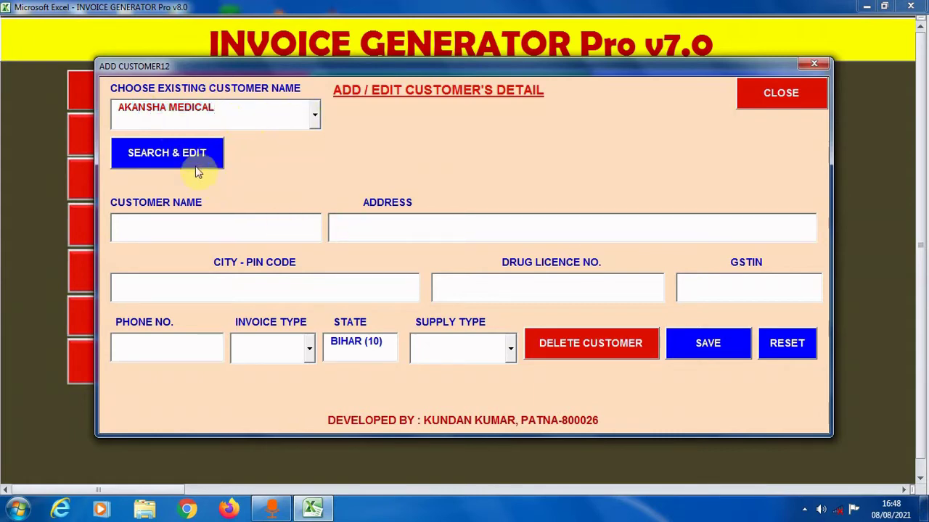
click(174, 153)
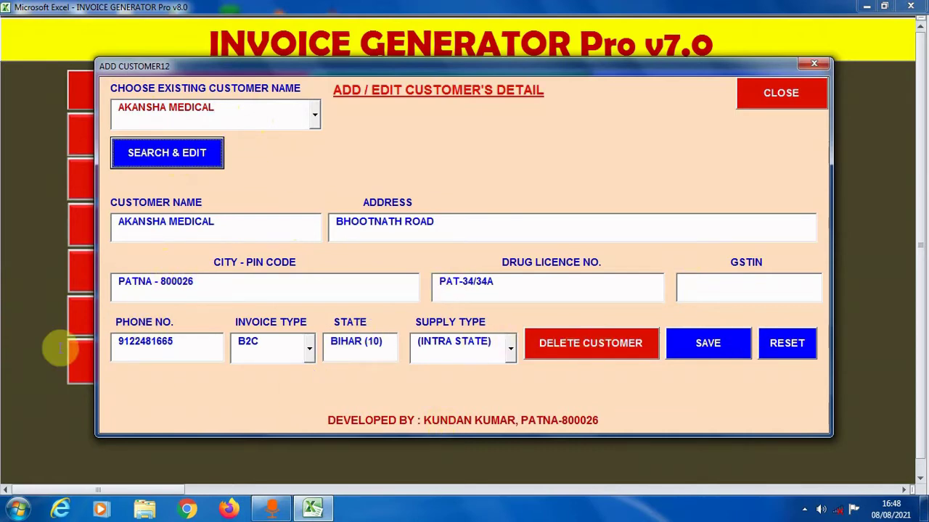
click(800, 96)
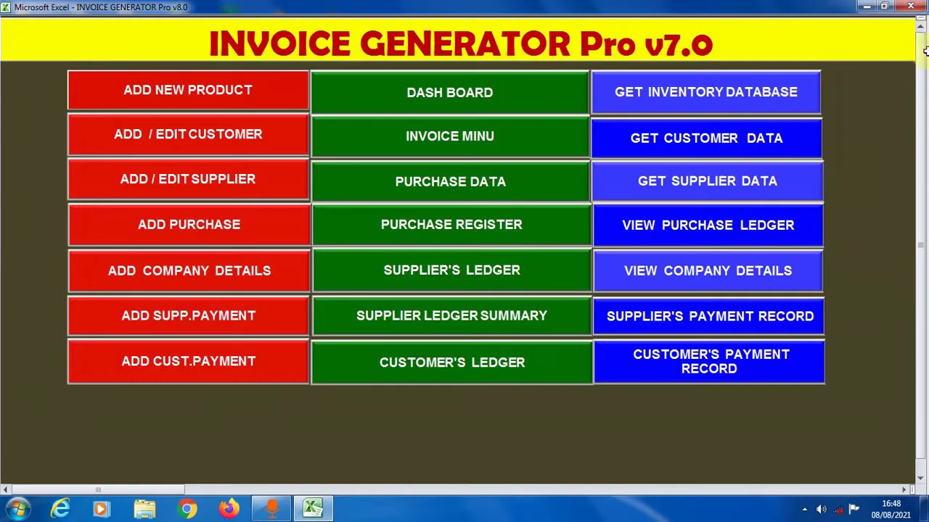
View the supplier details form, and the payment entry form in both supplier and customer modes, closing each without saving.
click(190, 184)
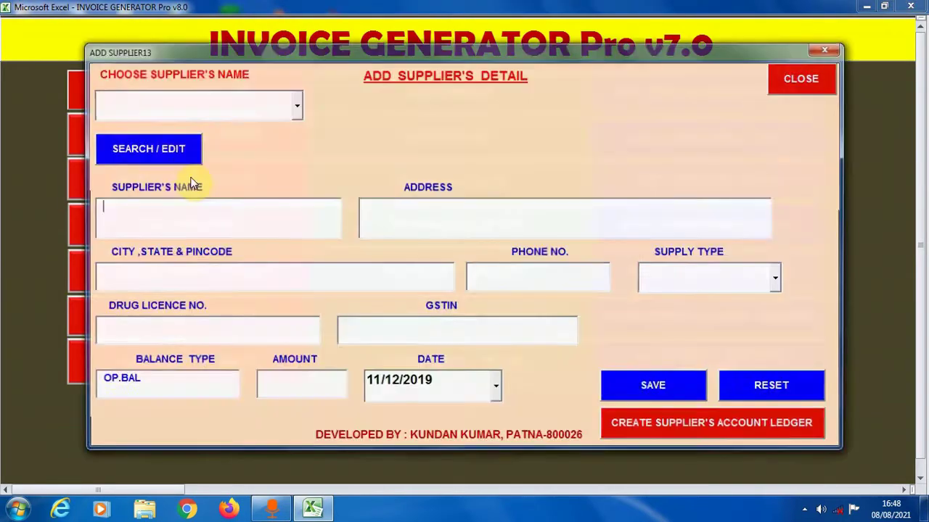
click(789, 82)
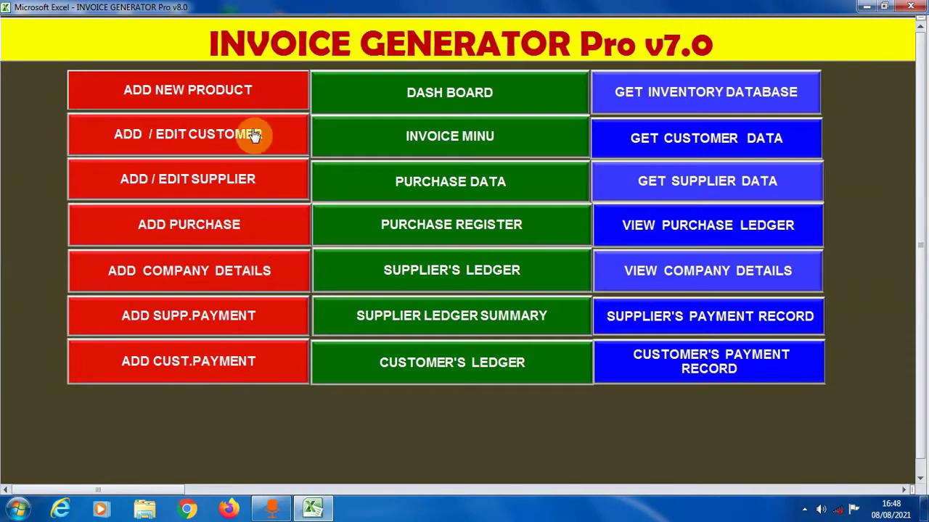
click(205, 370)
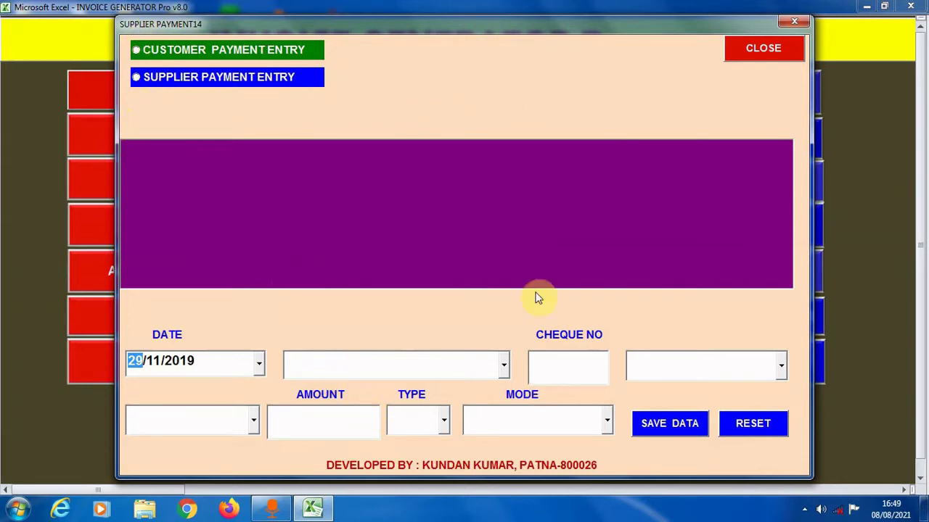
click(138, 77)
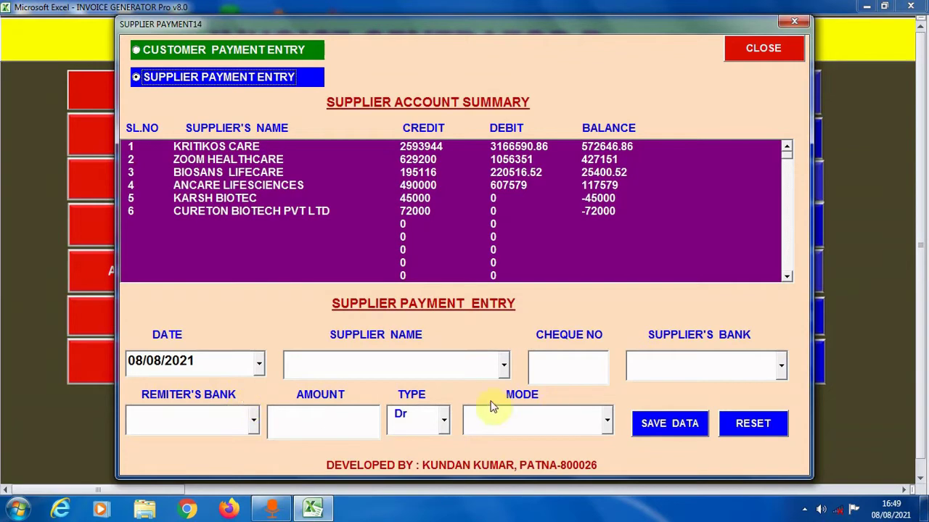
click(137, 49)
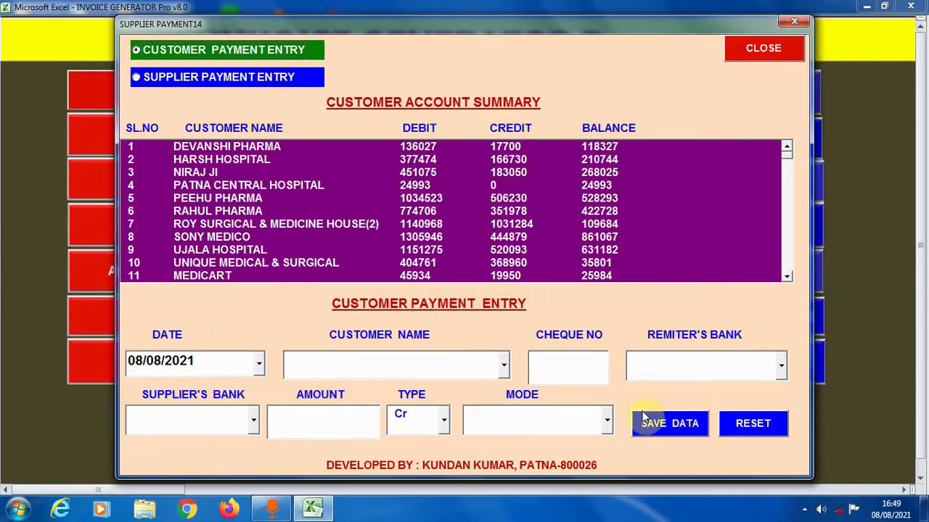
click(795, 23)
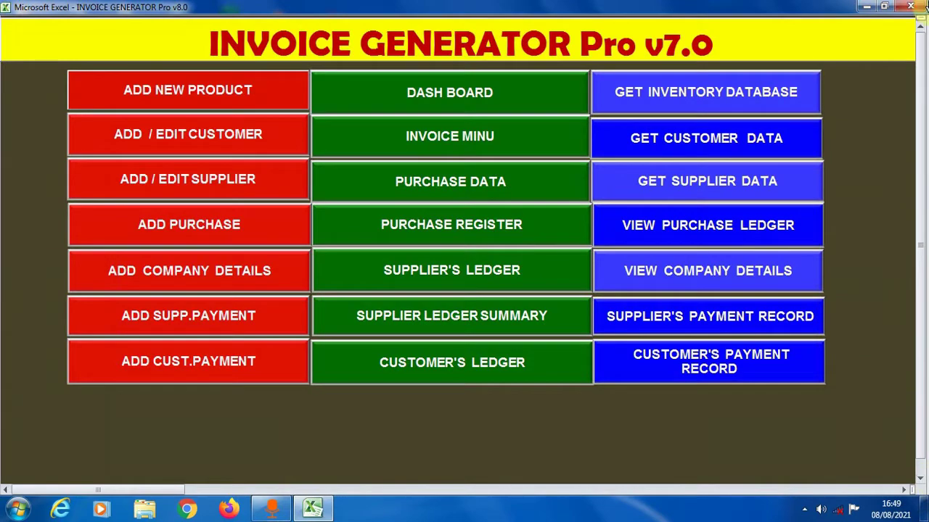
View the add/edit company details form and close it without entering anything.
click(228, 273)
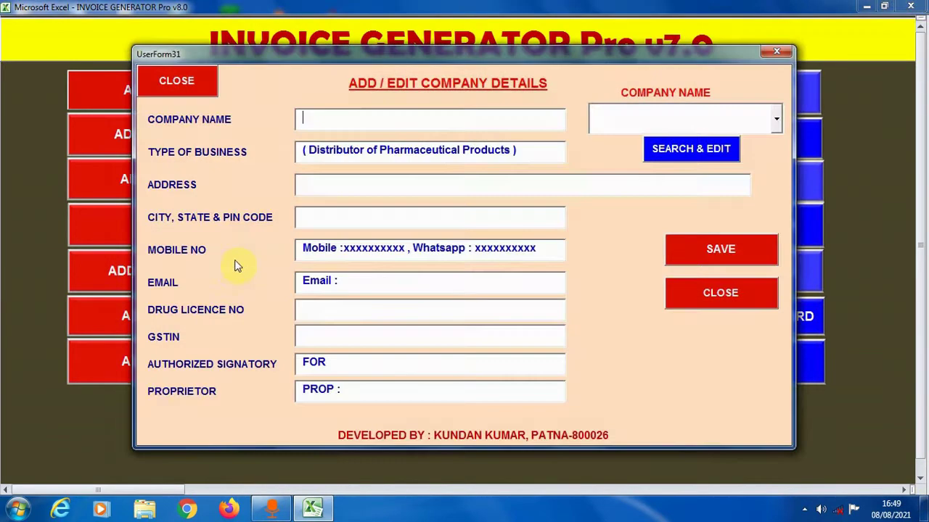
click(169, 82)
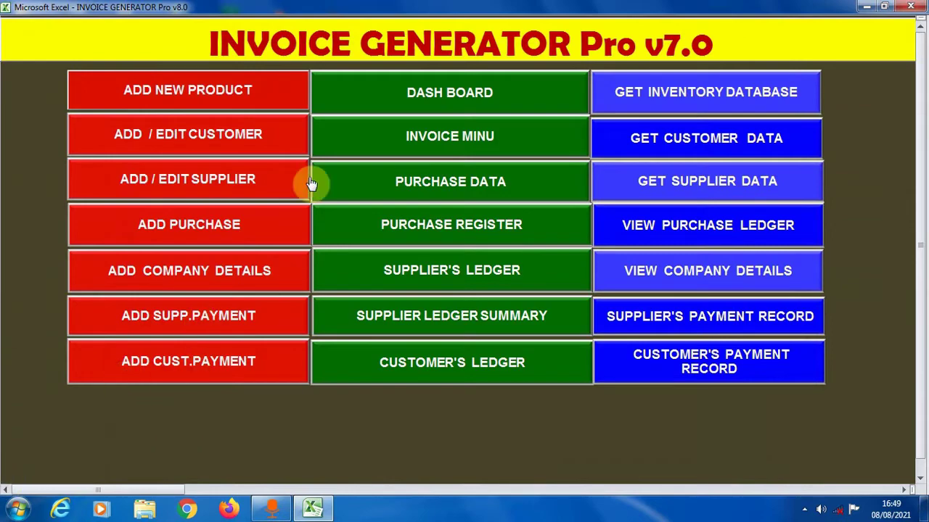
Return to the dashboard and open the invoice sheet for creating a new invoice.
click(465, 100)
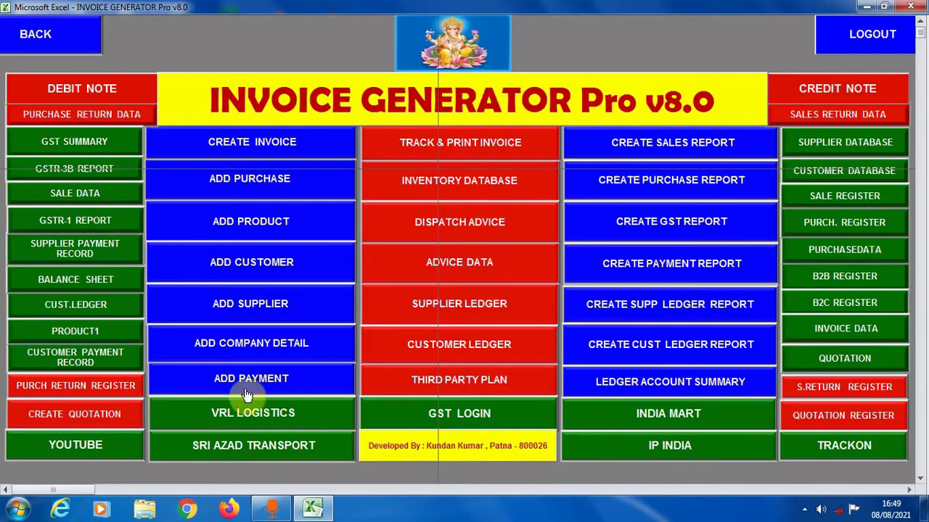
click(300, 142)
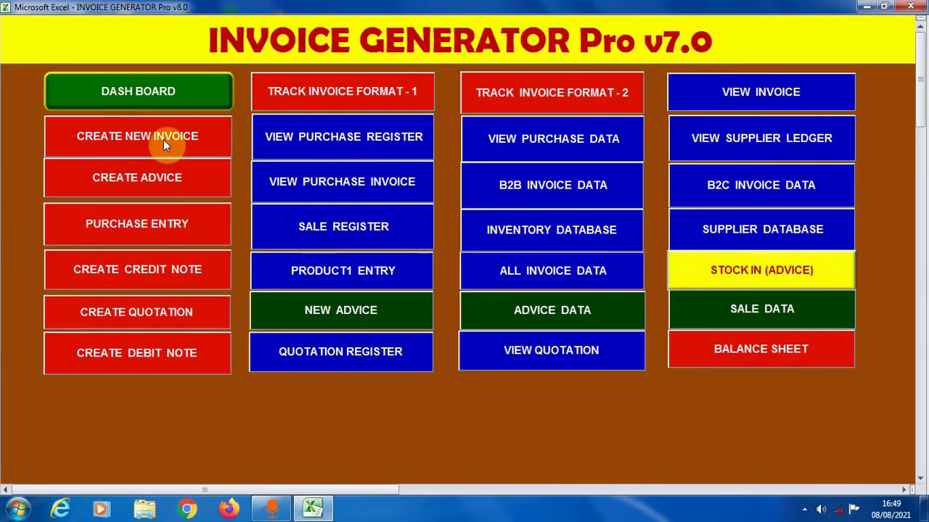
click(165, 138)
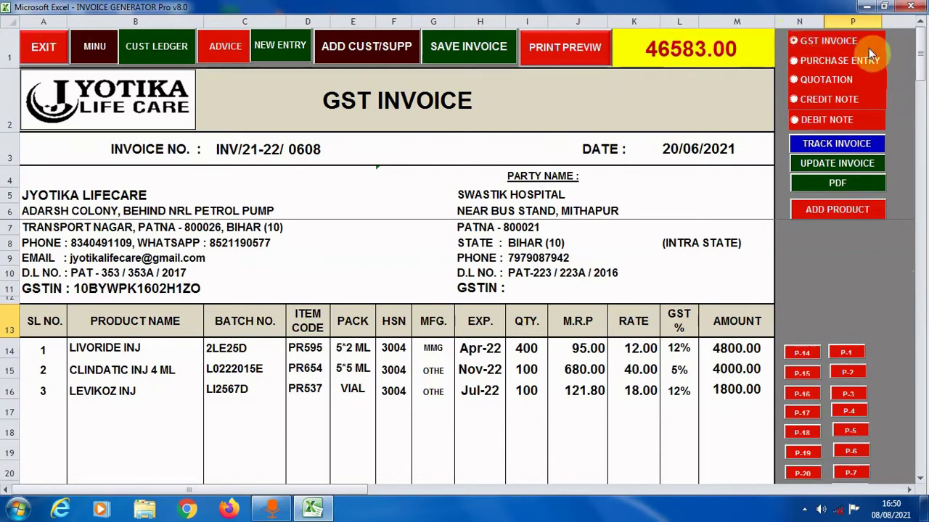
Preview the invoice sheet's purchase entry, quotation, credit note and debit note layouts one after another.
click(793, 61)
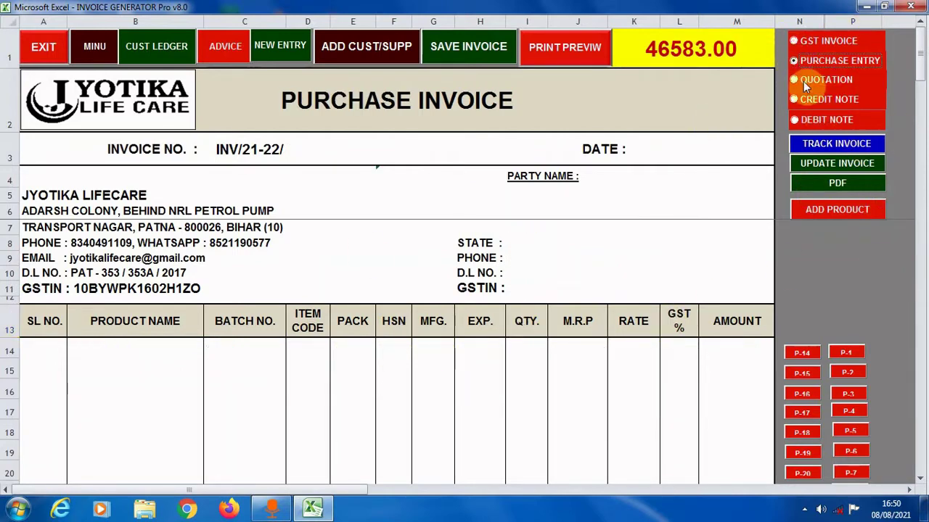
click(795, 80)
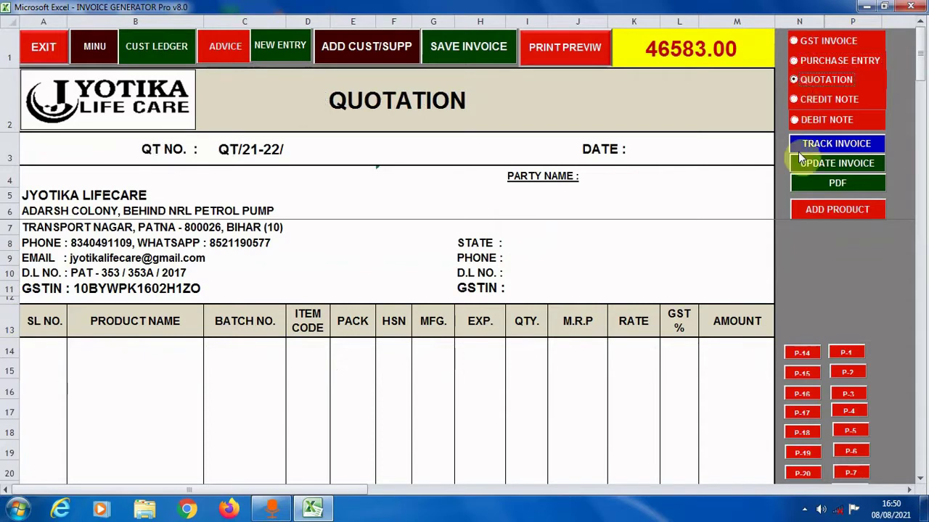
click(793, 100)
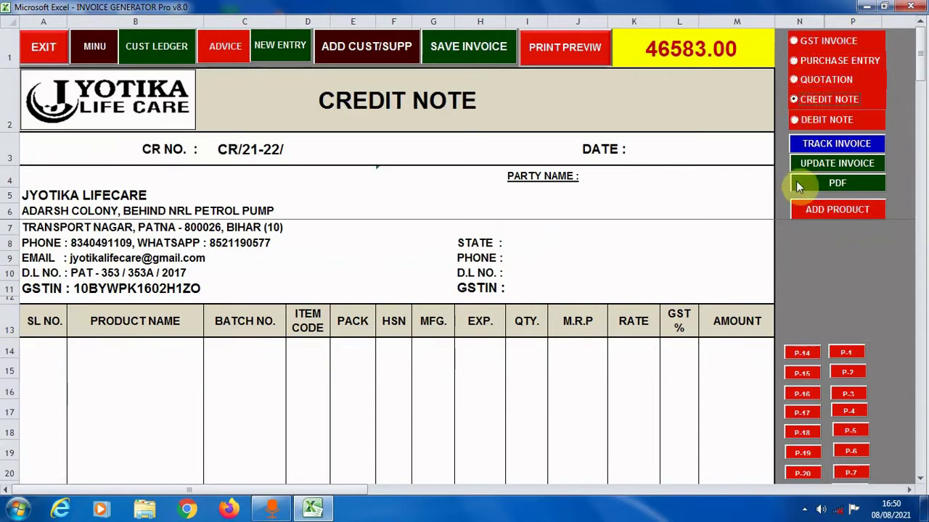
click(795, 122)
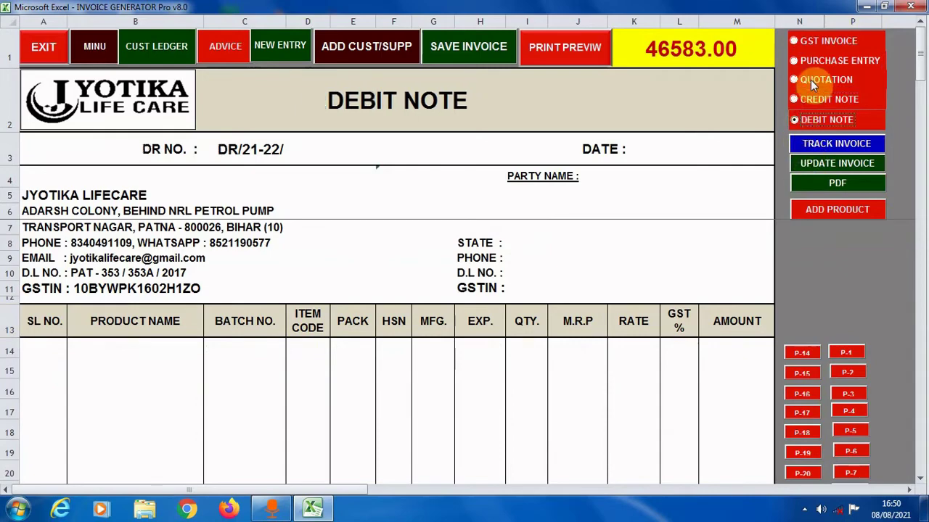
View the add/edit product form from the invoice sheet and close it without changes.
click(835, 212)
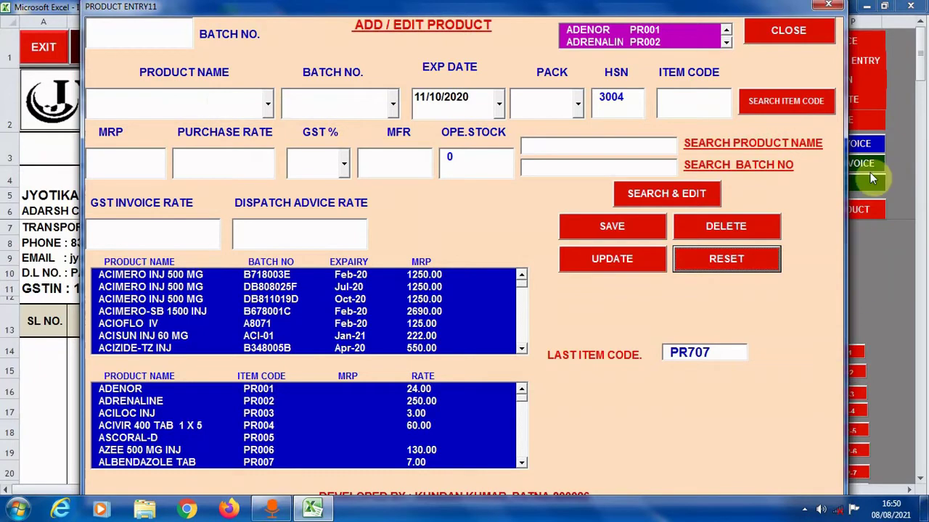
click(811, 37)
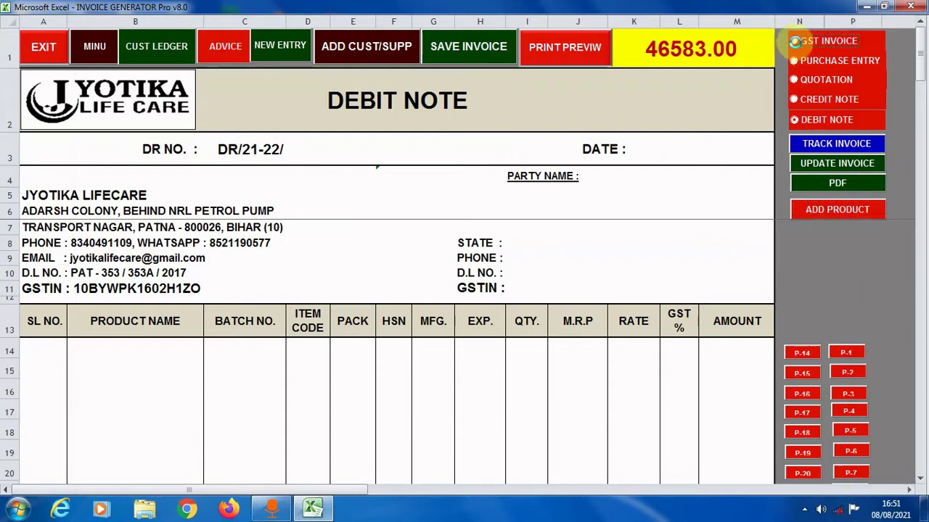
Switch to the GST invoice layout and add ANCYP INJ as the first line item, found by searching "anc", with quantity 80.
click(796, 42)
click(816, 352)
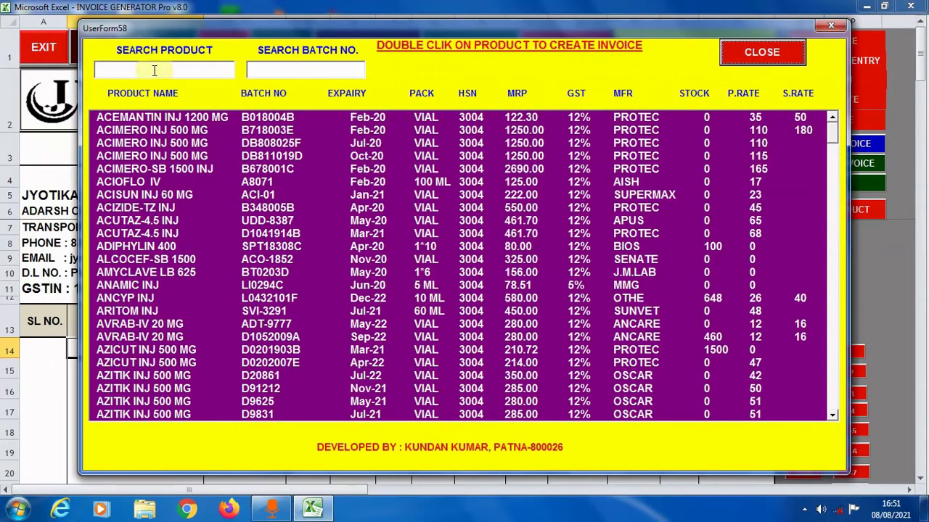
click(153, 70)
text(anc)
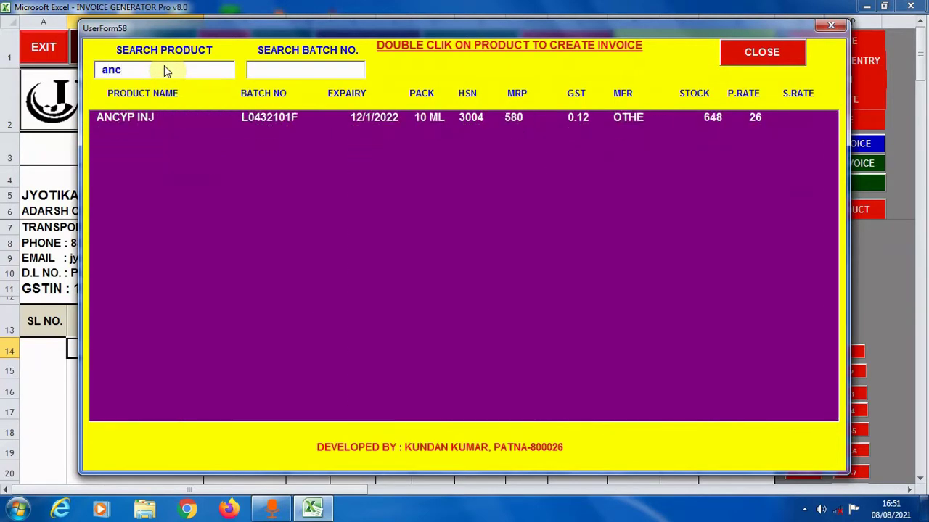
click(142, 154)
double_click(134, 119)
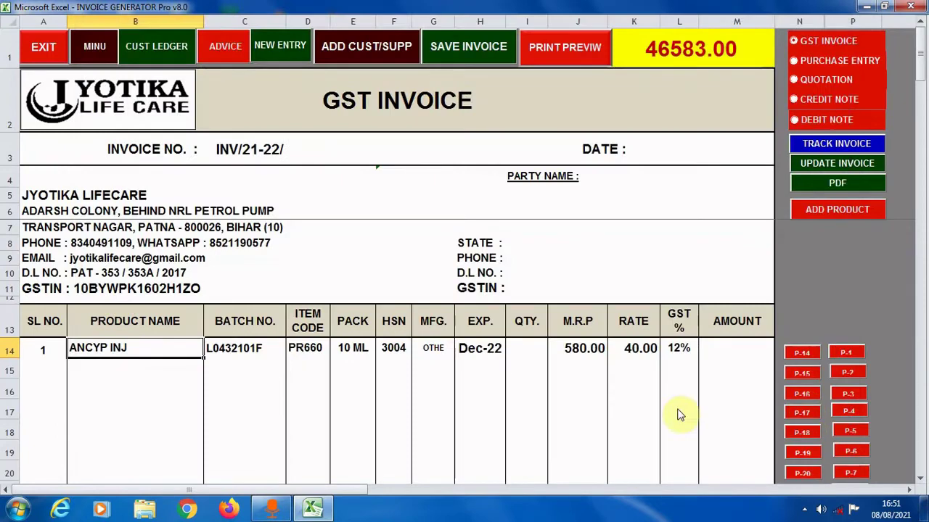
click(525, 353)
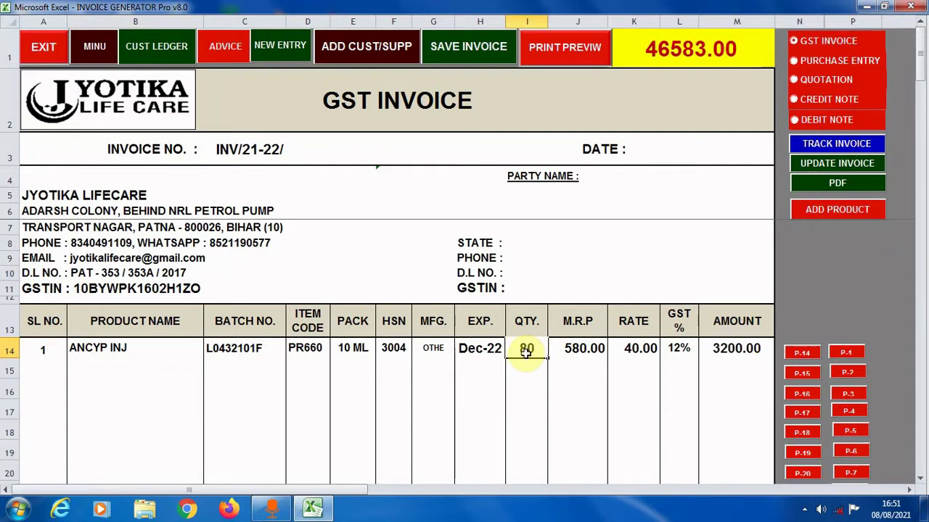
key(Return)
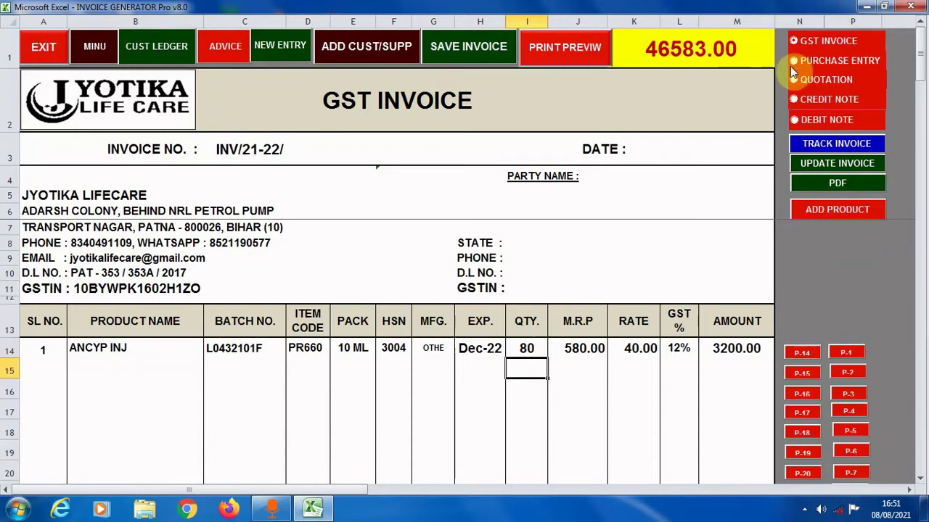
Check the GST breakdown and grand total below the invoice items, and exit to the dashboard.
drag(920, 70, 923, 175)
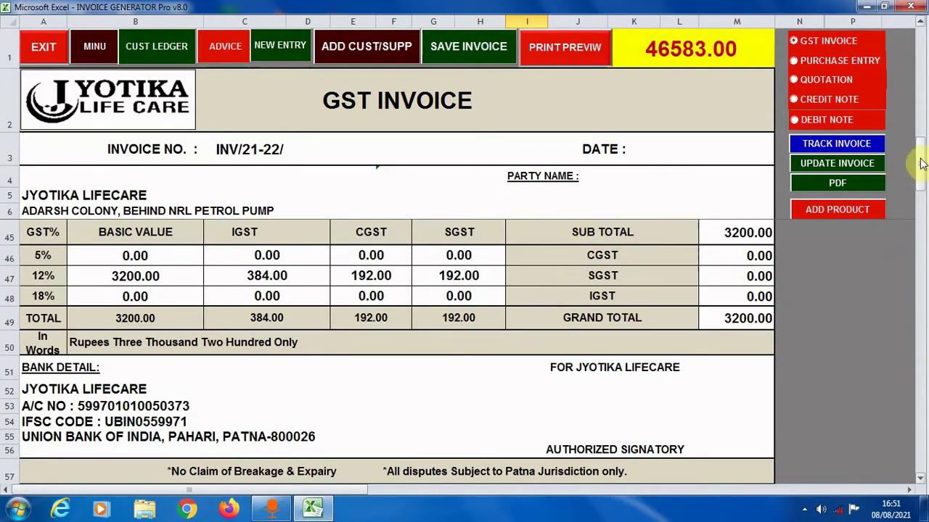
drag(920, 163, 923, 36)
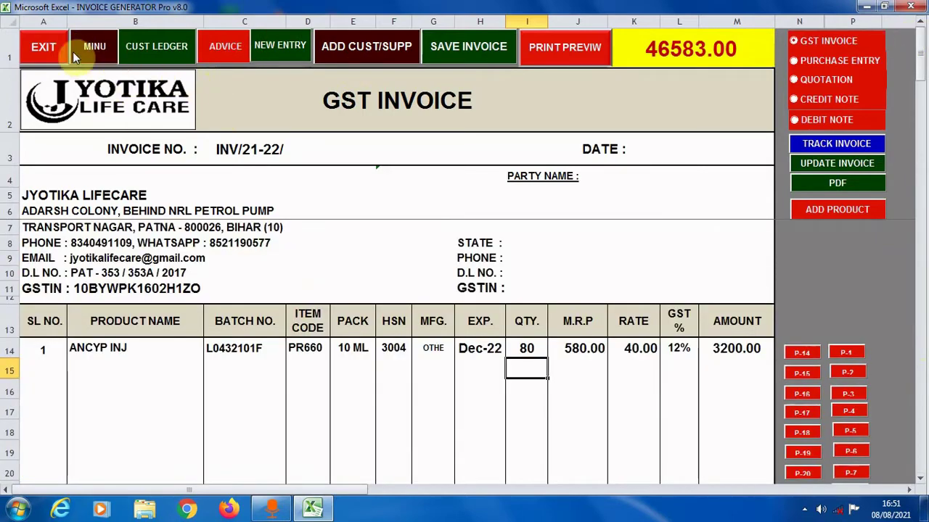
click(53, 57)
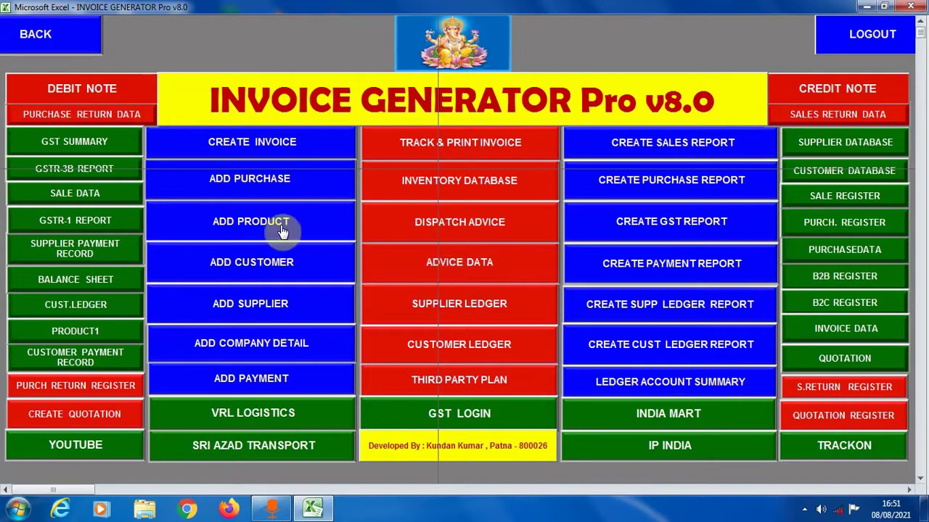
View the supply type options in the add/edit customer form, and return to the dashboard without saving.
click(278, 268)
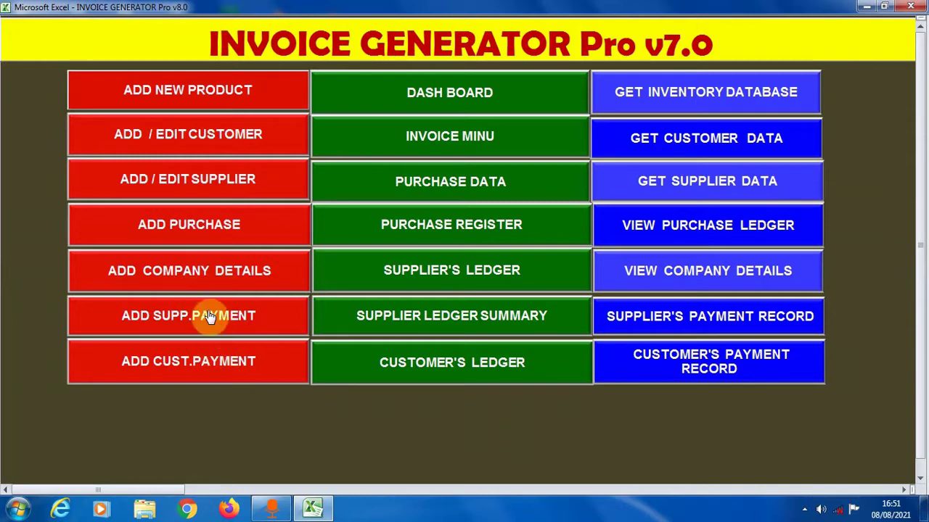
click(236, 141)
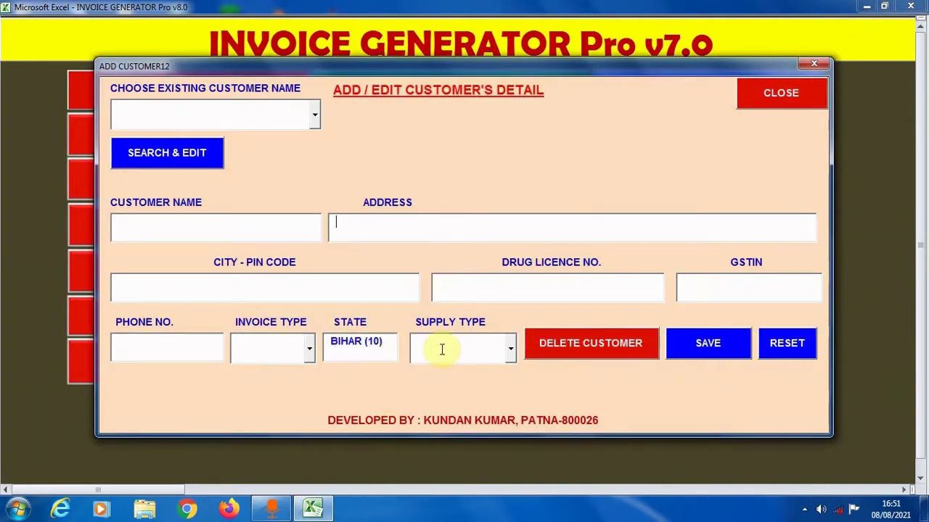
click(510, 349)
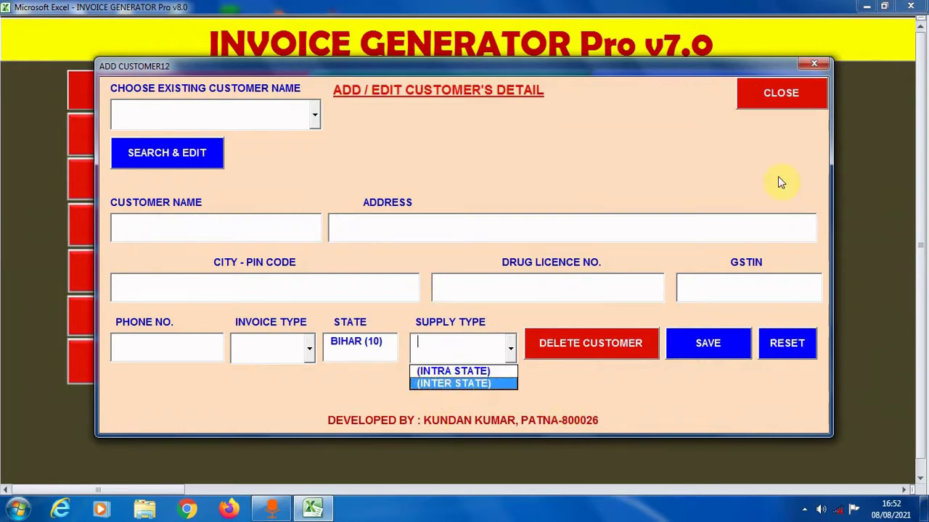
click(821, 91)
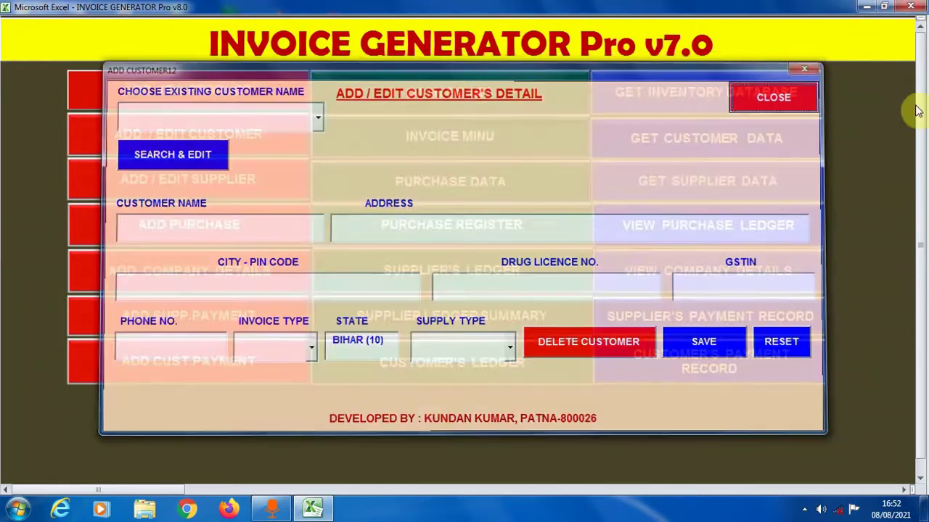
click(431, 94)
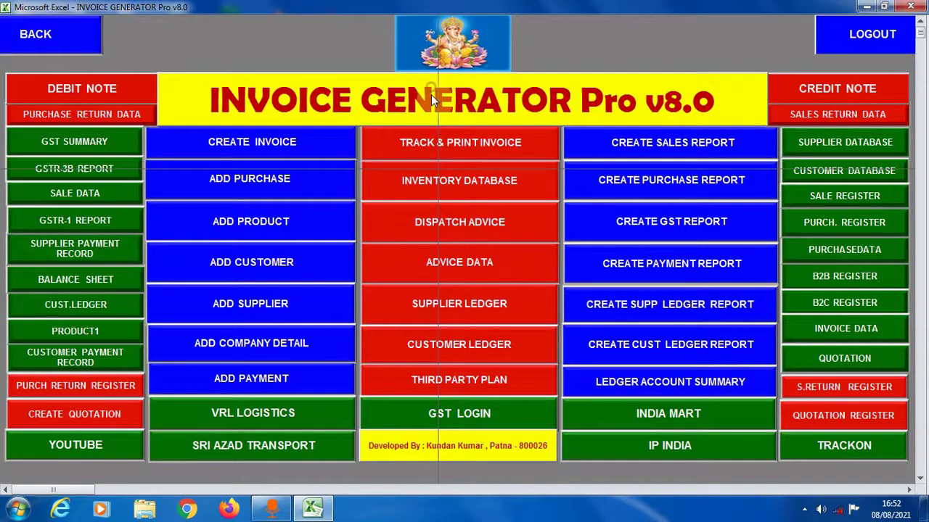
Fill the GST invoice header with customer DEVANSHI PHARMA, found by searching "dev", and check the tax breakdown below the items.
click(281, 150)
click(145, 139)
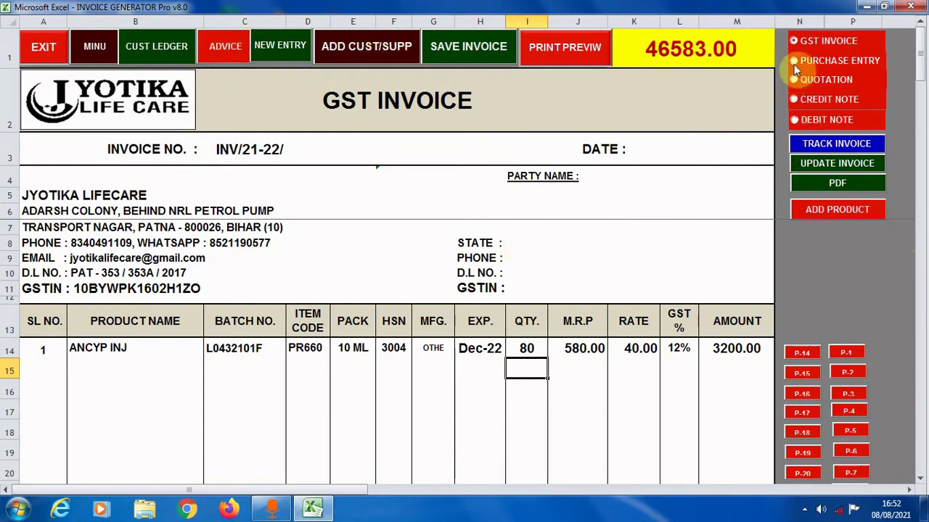
click(340, 49)
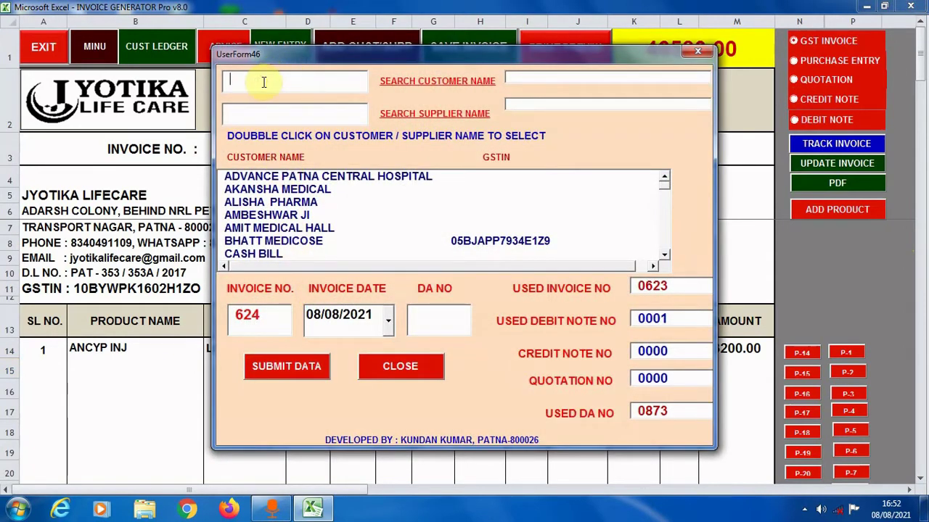
text(dev)
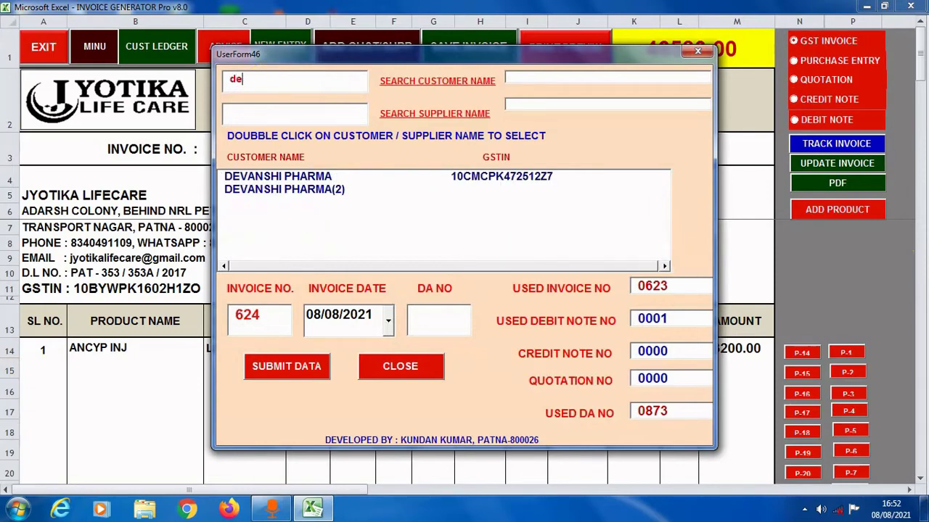
double_click(293, 178)
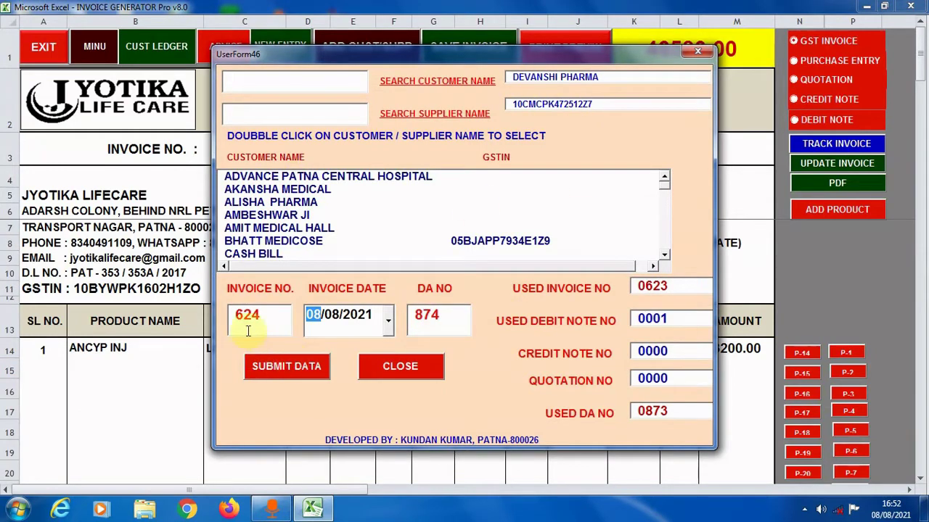
click(310, 368)
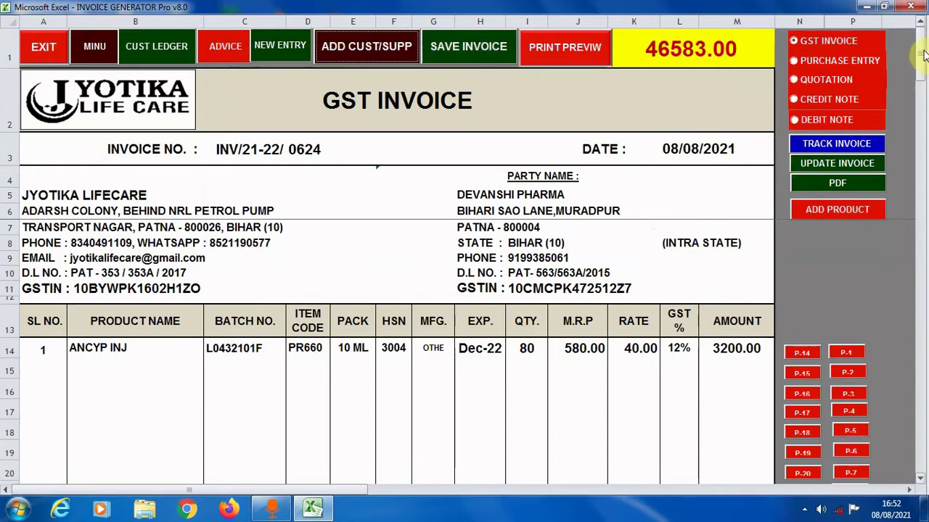
drag(920, 52, 921, 161)
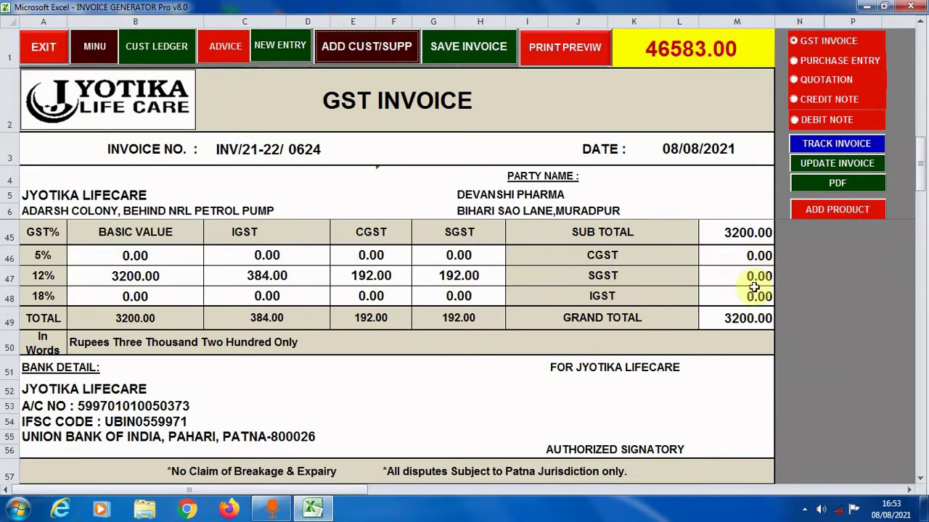
scroll(858, 157, up, 13)
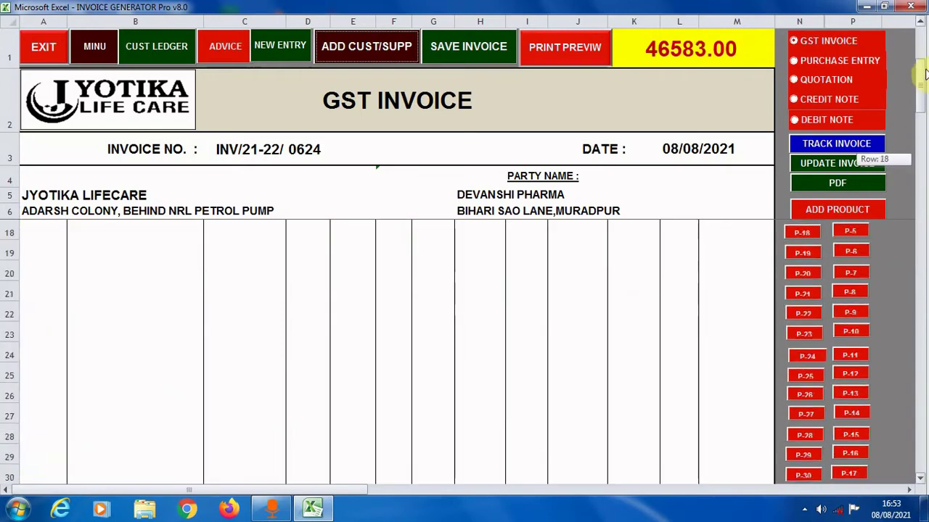
View the invoice data, B2B register, B2C register and sale register one after another, moving the navigation form aside to see the rows.
click(95, 50)
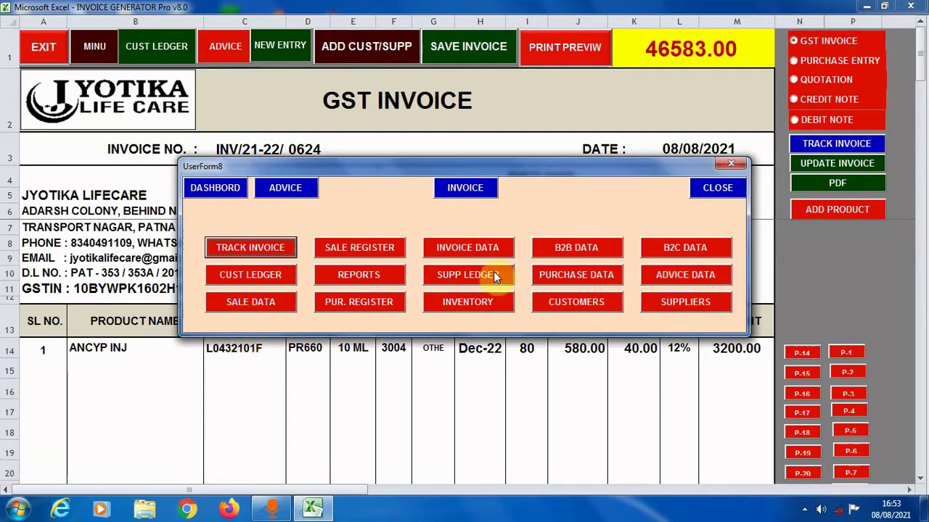
click(493, 250)
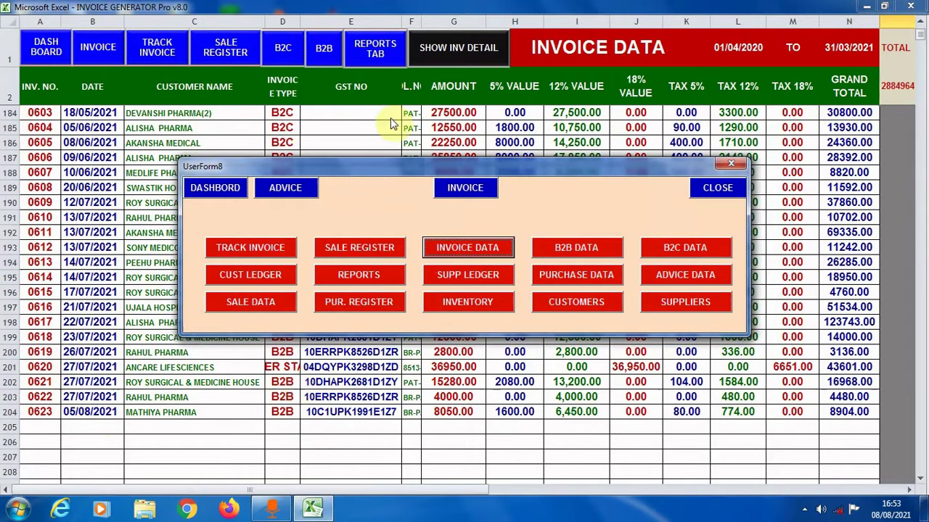
click(597, 247)
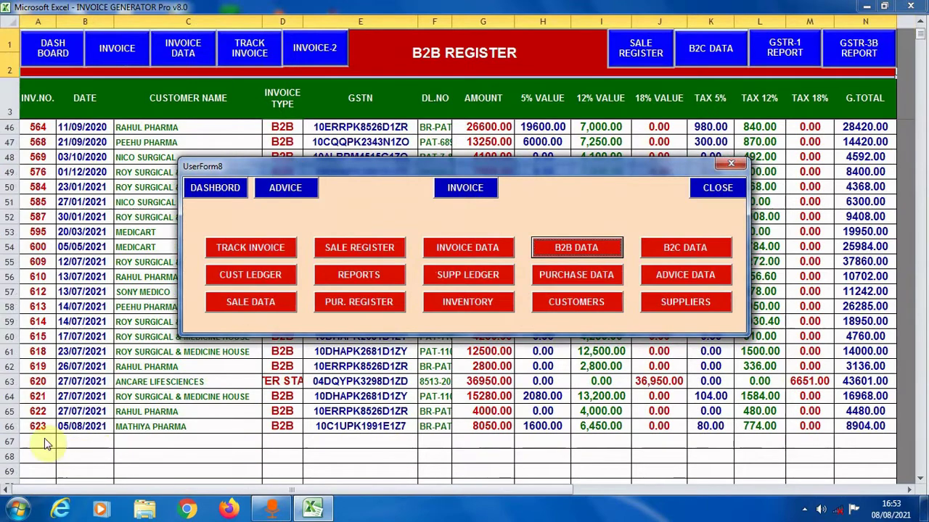
click(693, 240)
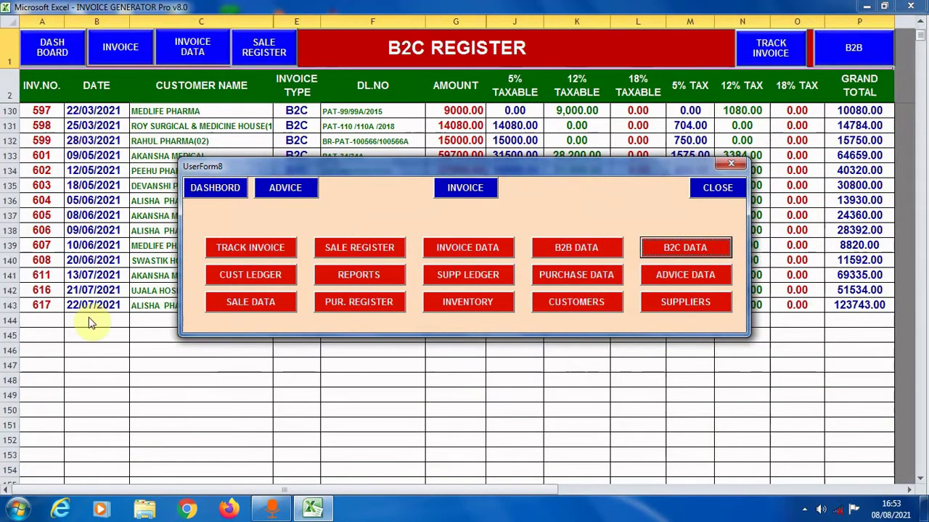
click(386, 246)
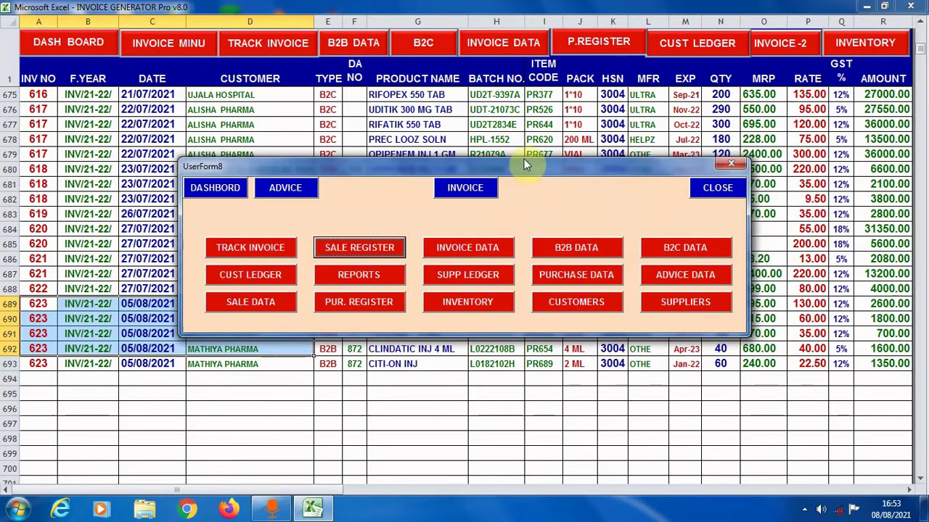
drag(524, 164, 493, 397)
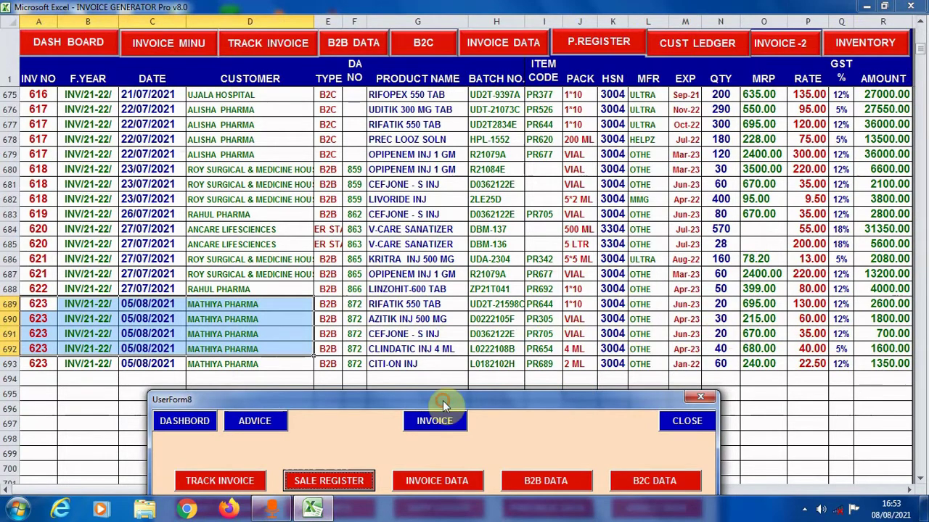
drag(443, 400, 420, 81)
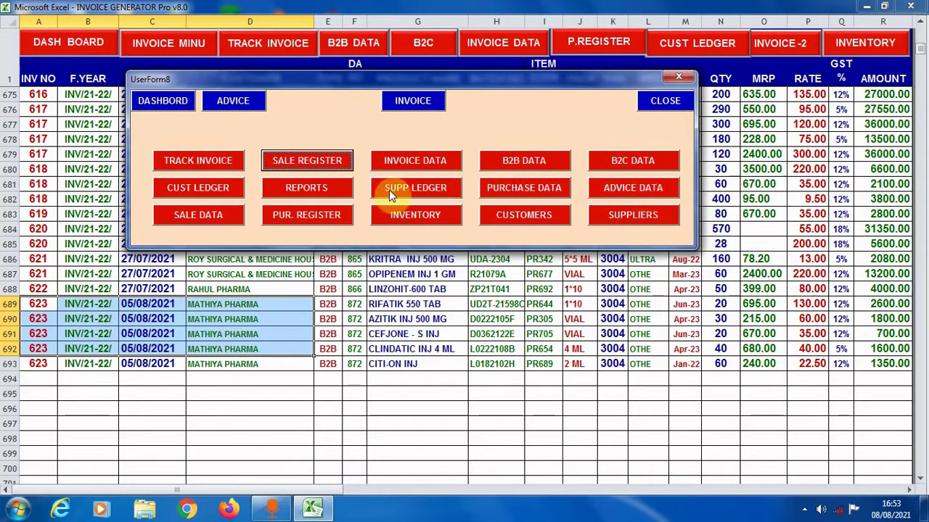
View the customer general ledger and the supplier general ledger.
click(215, 193)
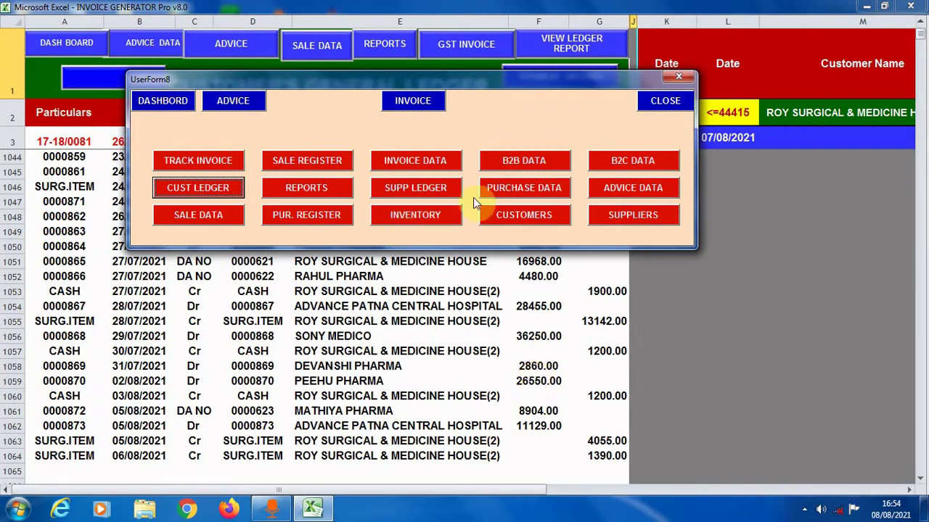
click(417, 187)
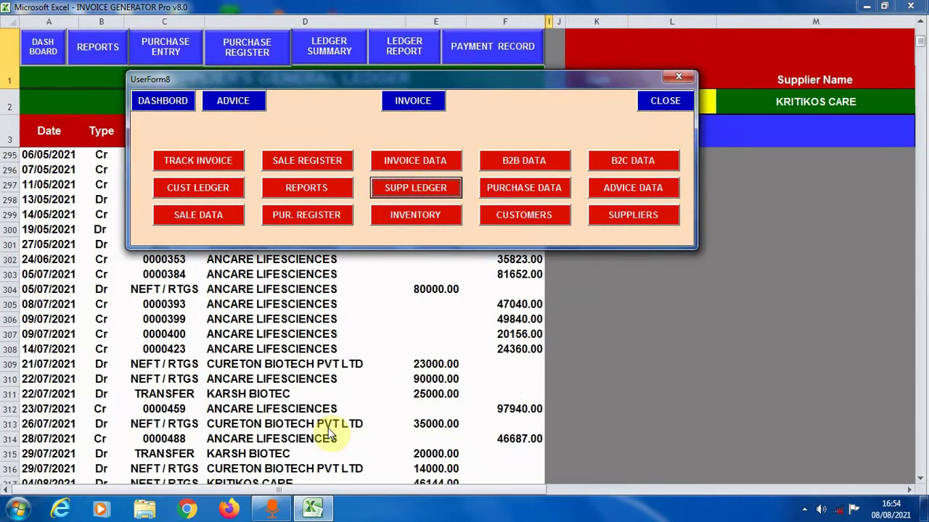
mouse_move(267, 501)
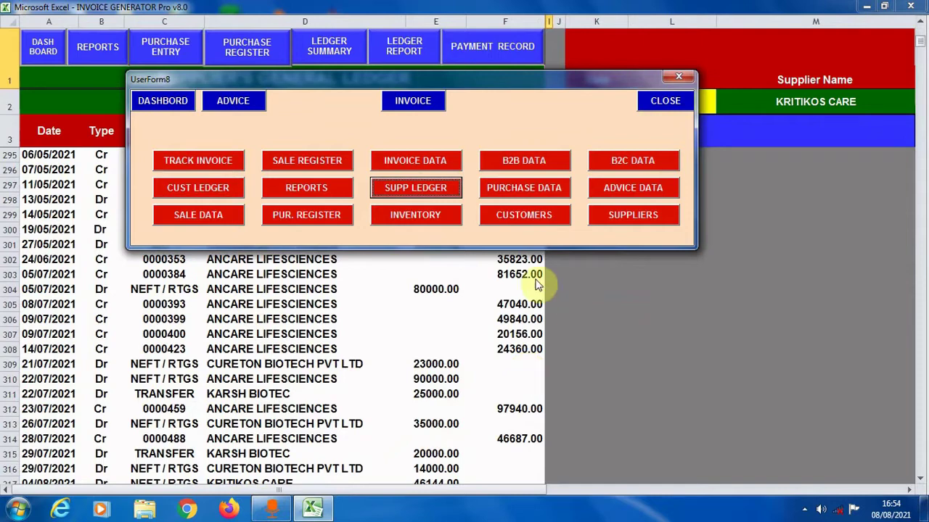
Open the report creation sheet and select the GST report in the report generator, closing the HSN code form.
click(301, 188)
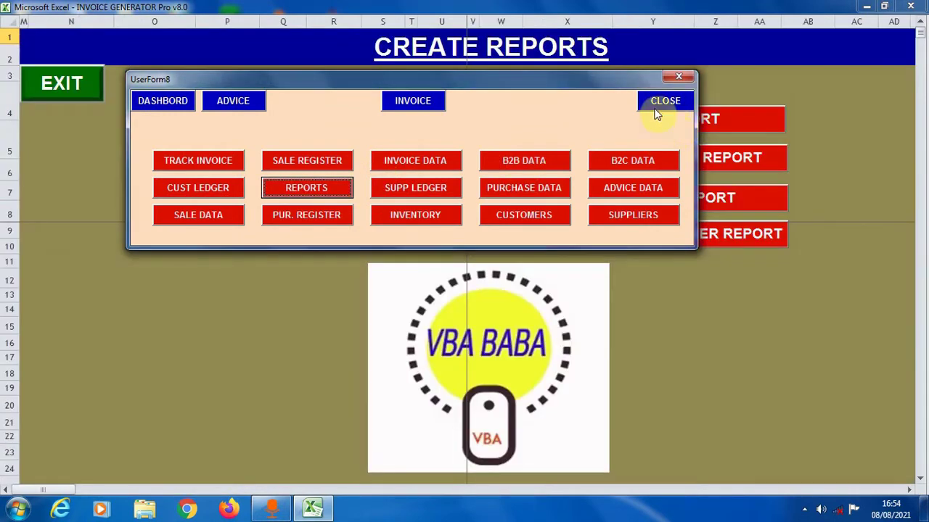
click(661, 101)
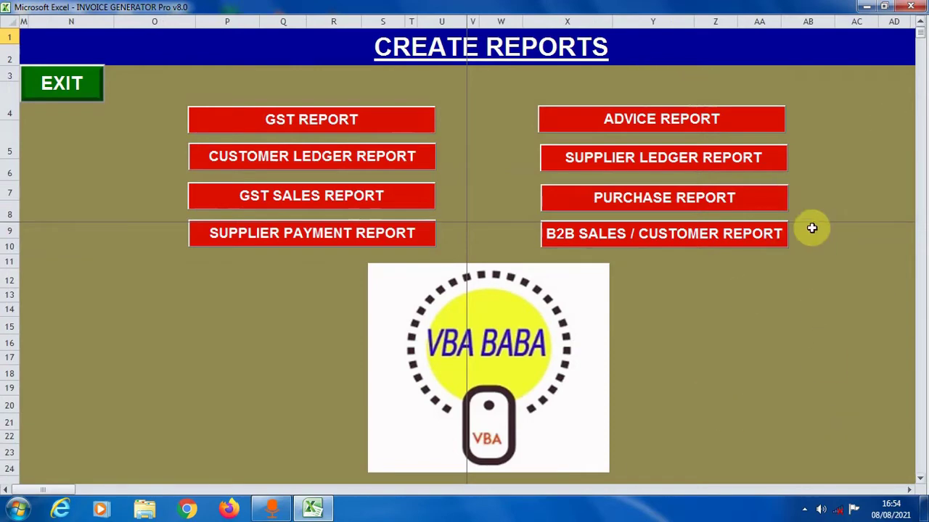
click(304, 122)
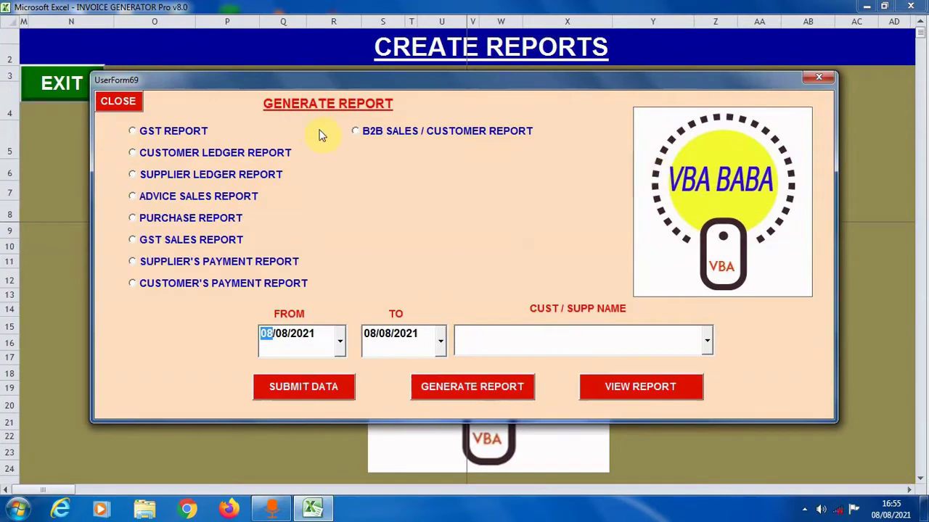
click(135, 136)
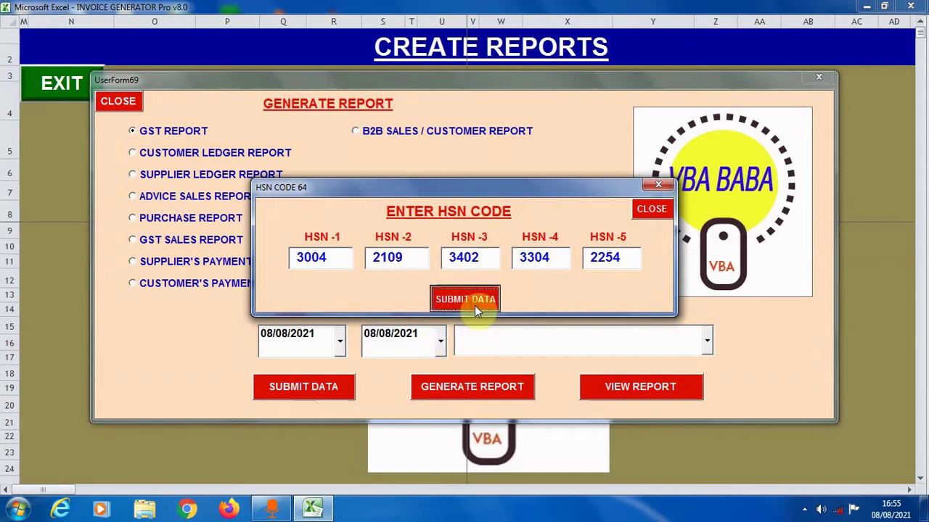
click(639, 208)
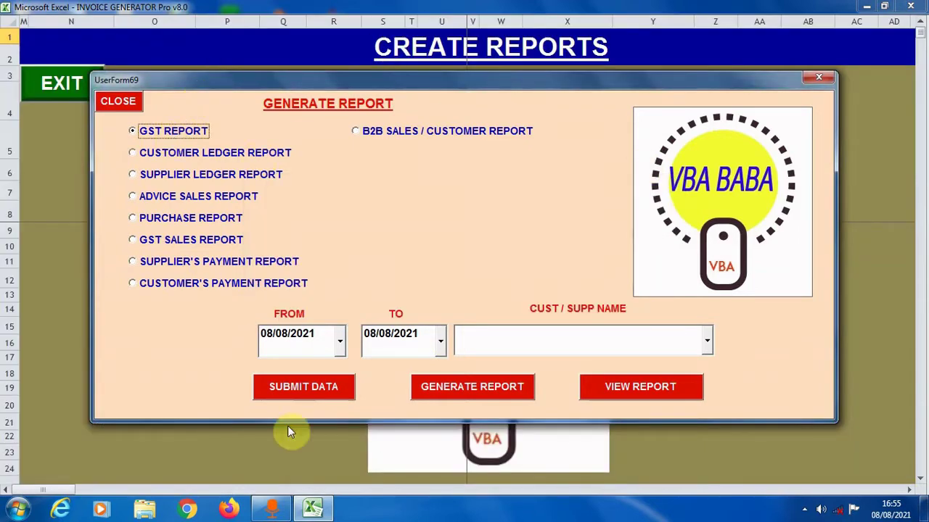
Set the report period from 01/07/2021 to 31/07/2021, submit it and generate the GST report.
click(267, 341)
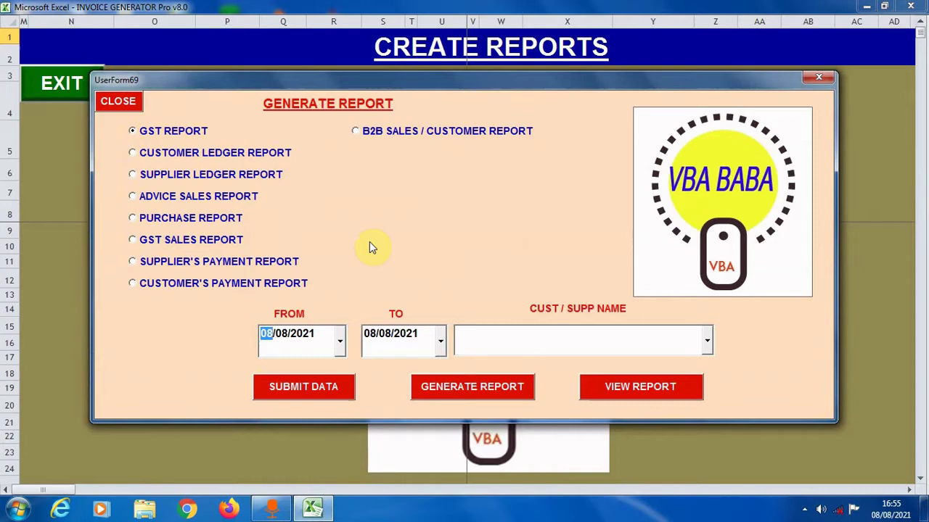
text(1)
key(Right)
text(7)
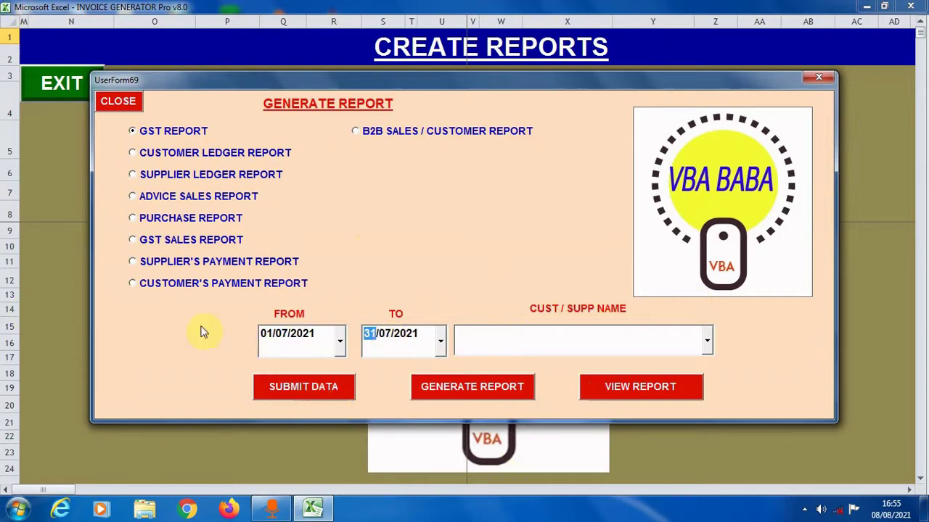
click(308, 396)
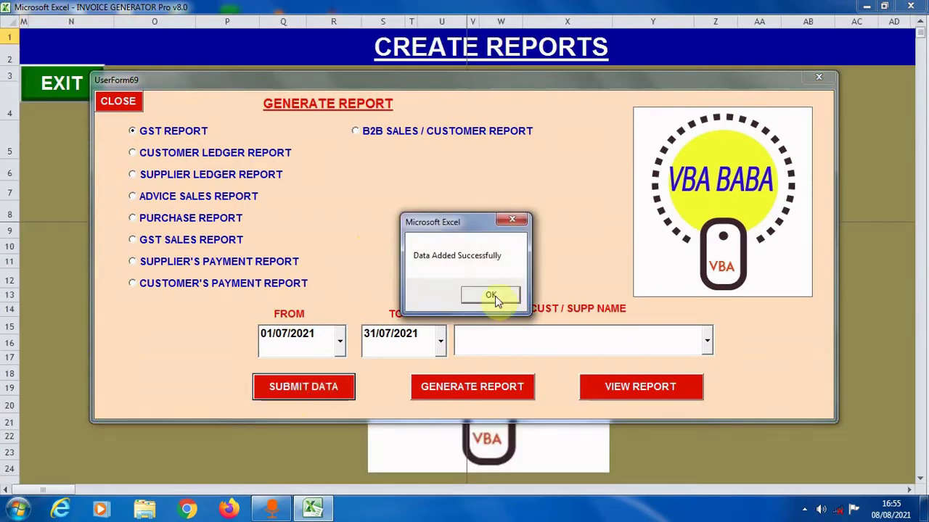
click(496, 296)
click(505, 382)
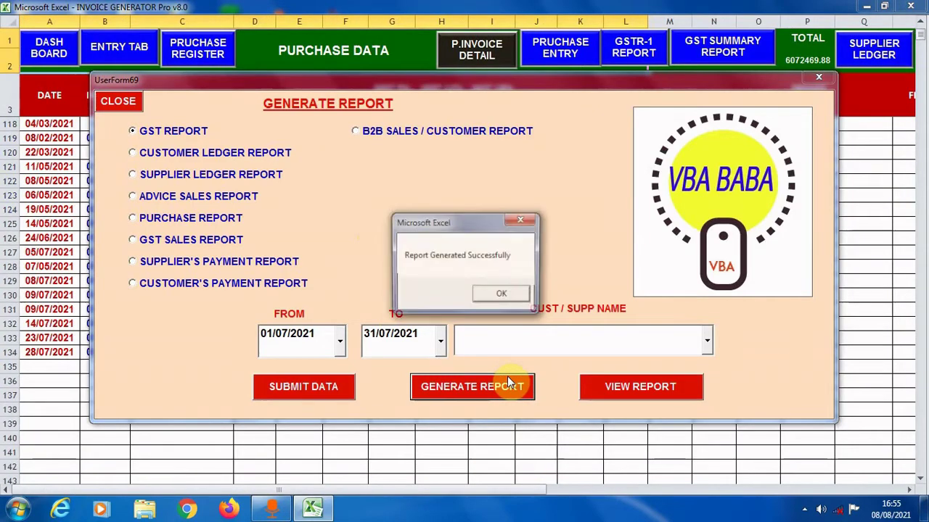
click(515, 296)
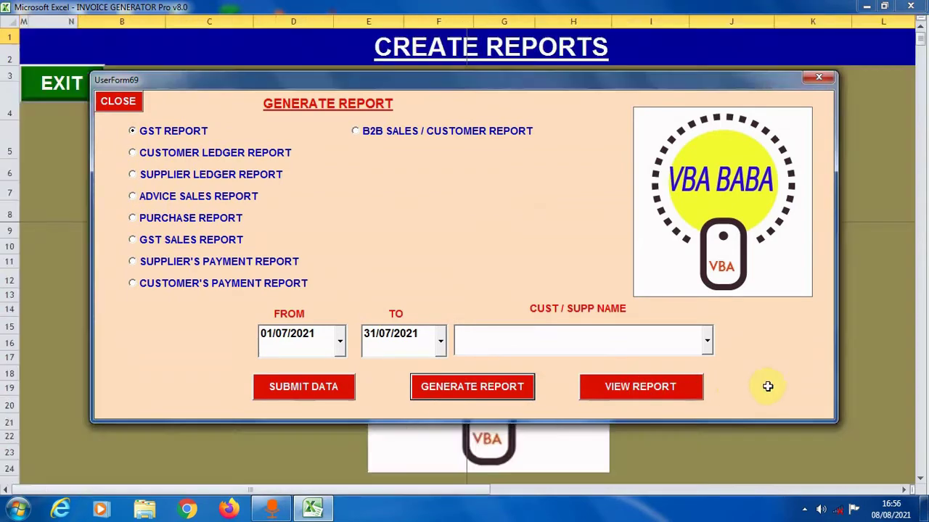
View the generated GSTR-3B and GSTR-1 reports, dismissing the Windows color scheme prompts.
click(637, 386)
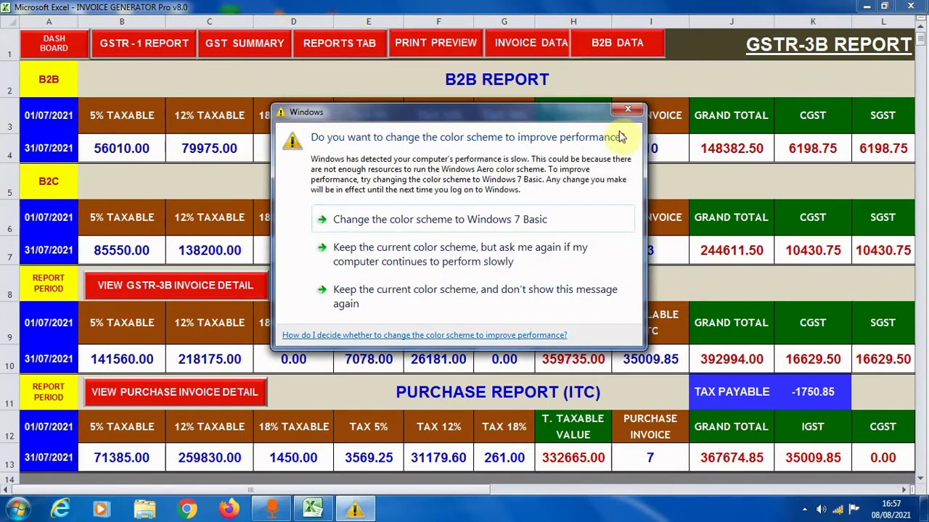
click(627, 111)
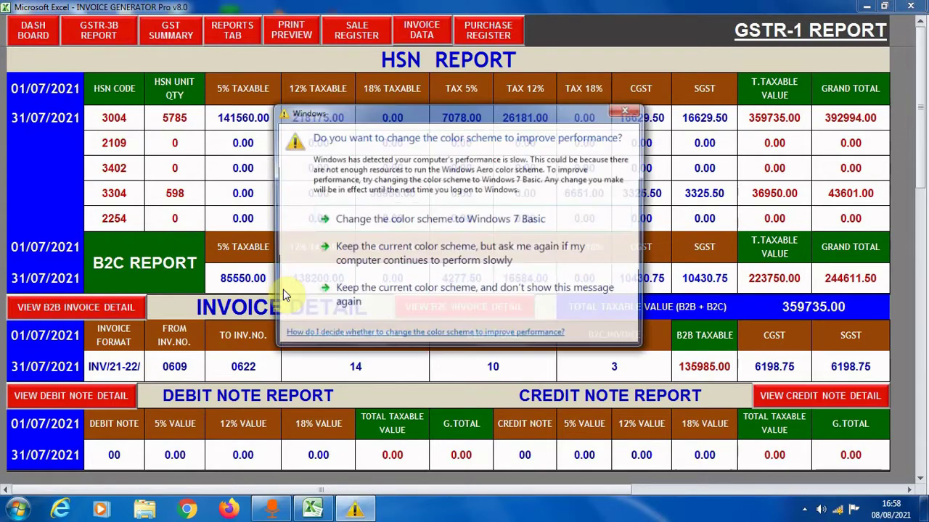
click(621, 111)
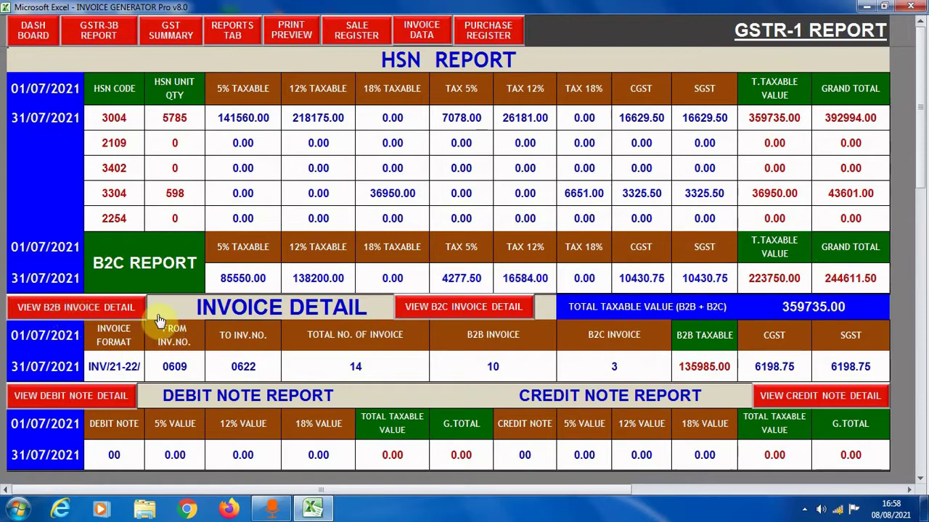
View the B2B and B2C invoice details of the GSTR-1 report, closing each form, and view the GST summary.
click(119, 310)
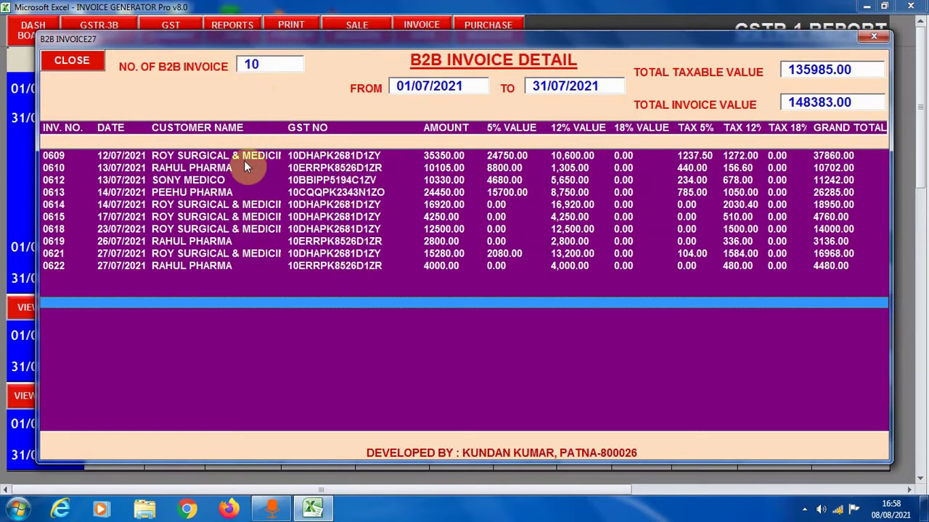
click(874, 37)
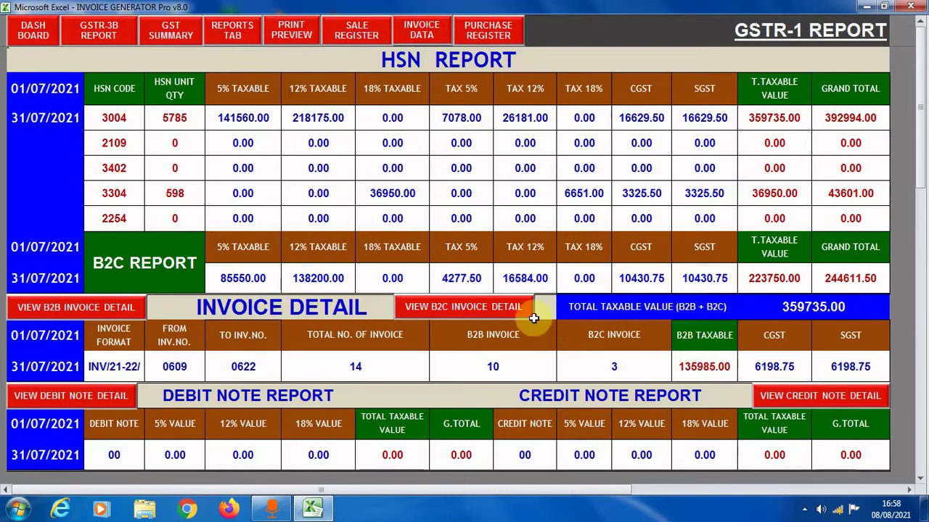
click(496, 309)
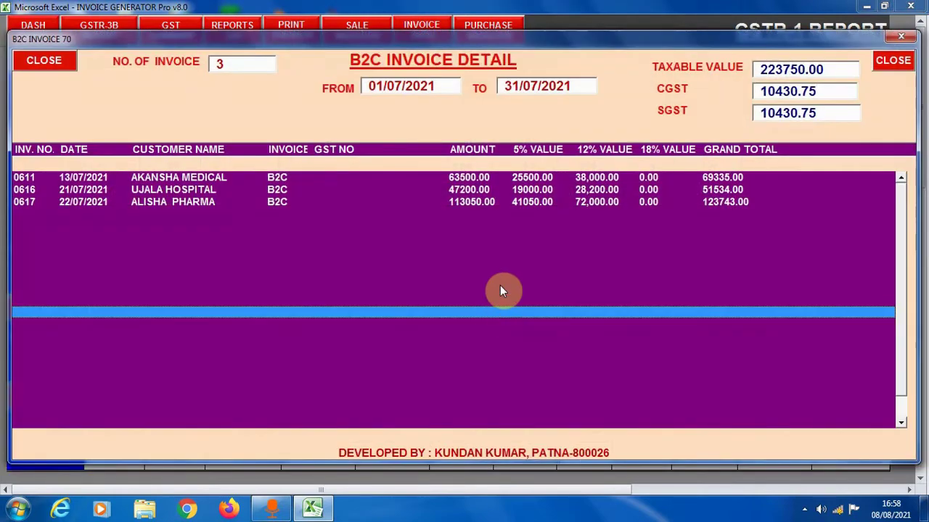
click(42, 61)
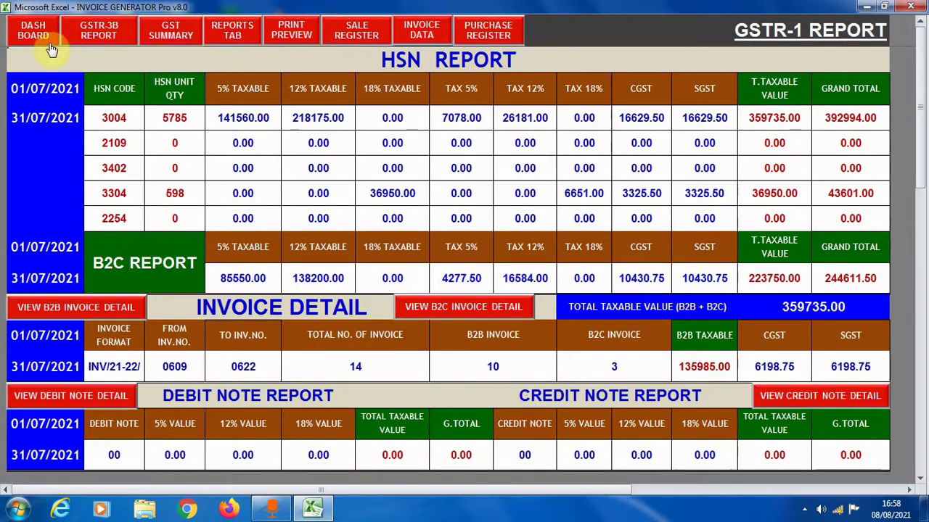
click(160, 31)
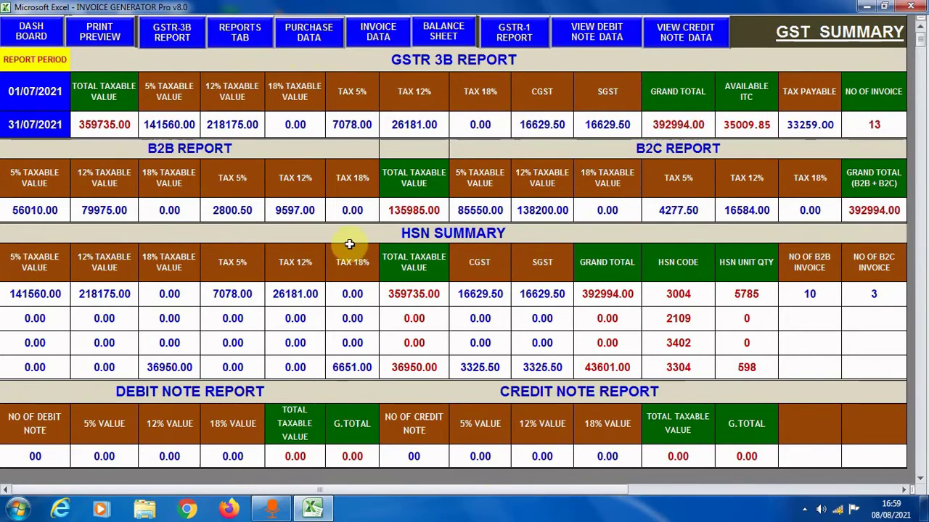
Return to the dashboard, open the product entry form for adding a product with a new batch number, and close it.
click(31, 33)
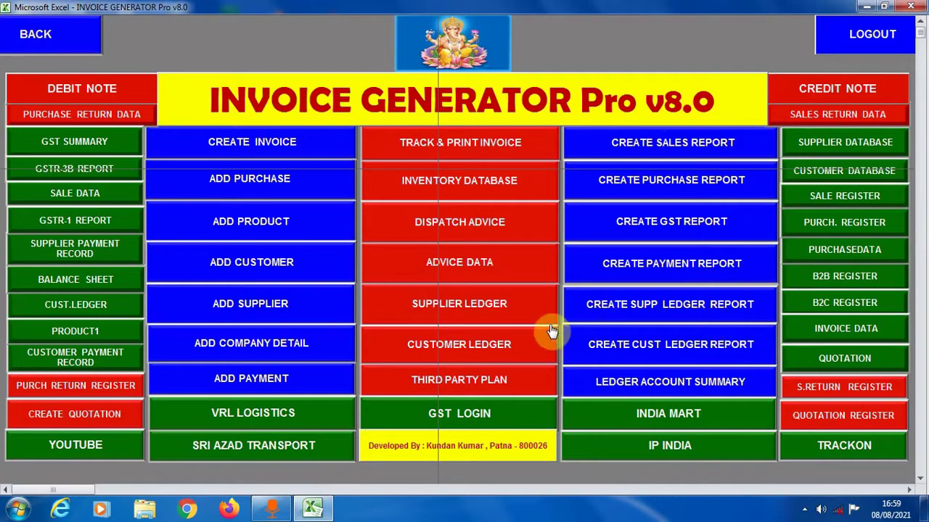
click(276, 228)
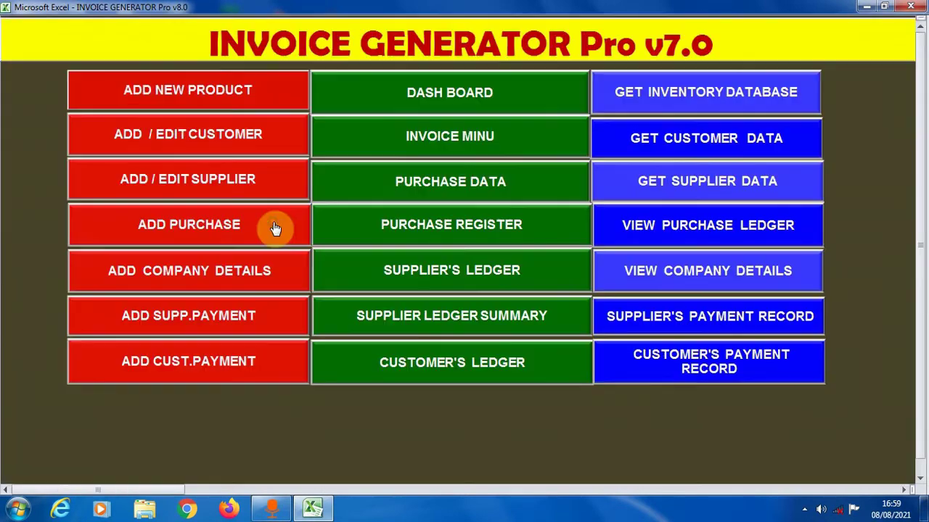
click(224, 91)
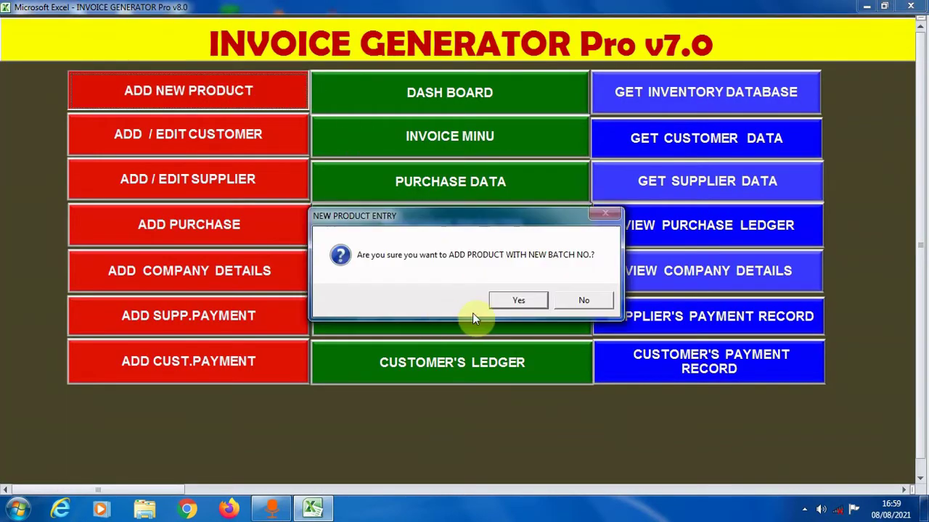
click(517, 301)
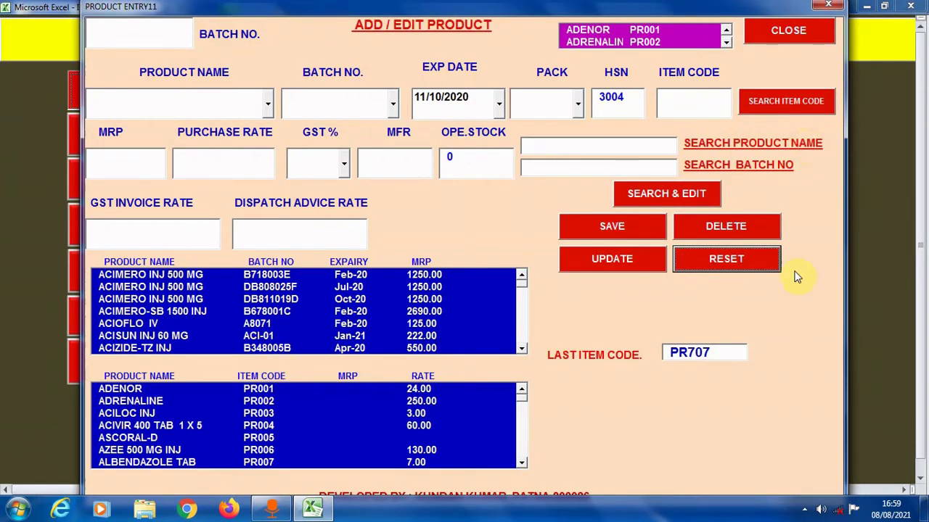
click(790, 32)
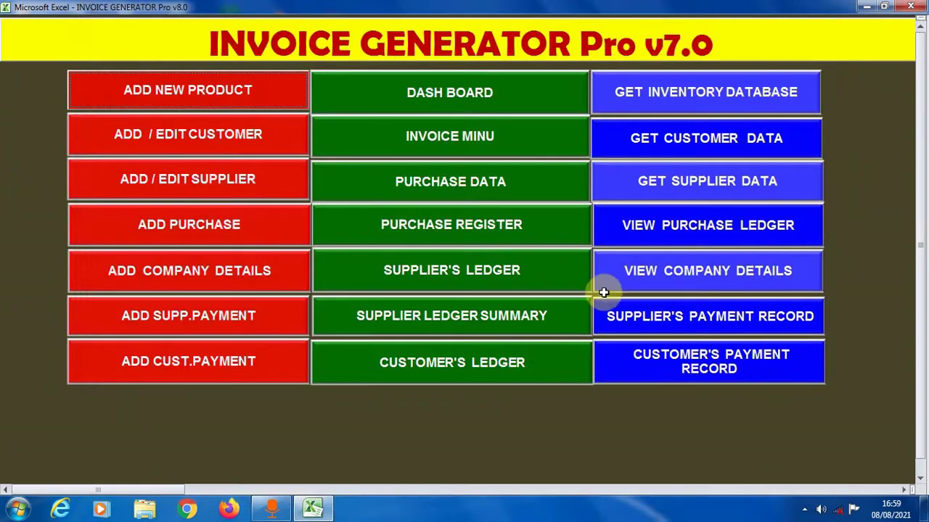
View the purchase register and the purchase data sheet.
click(529, 231)
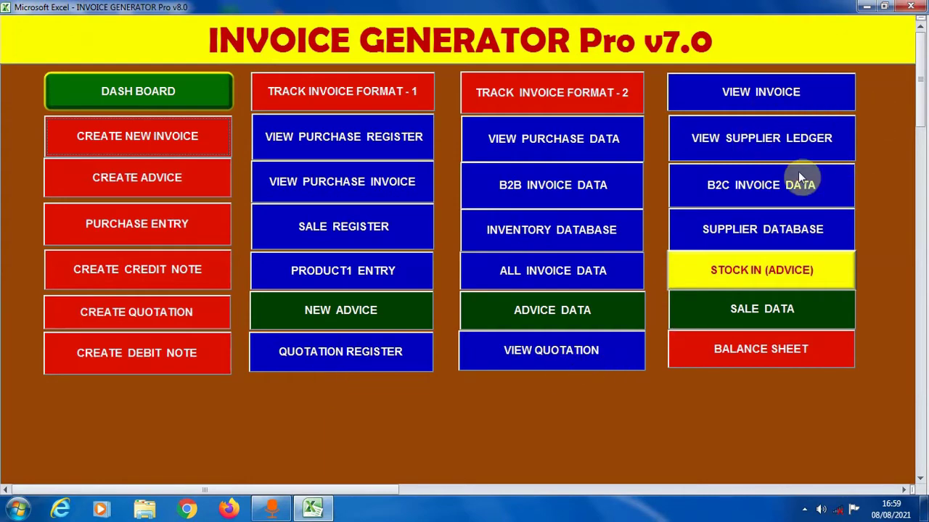
click(341, 145)
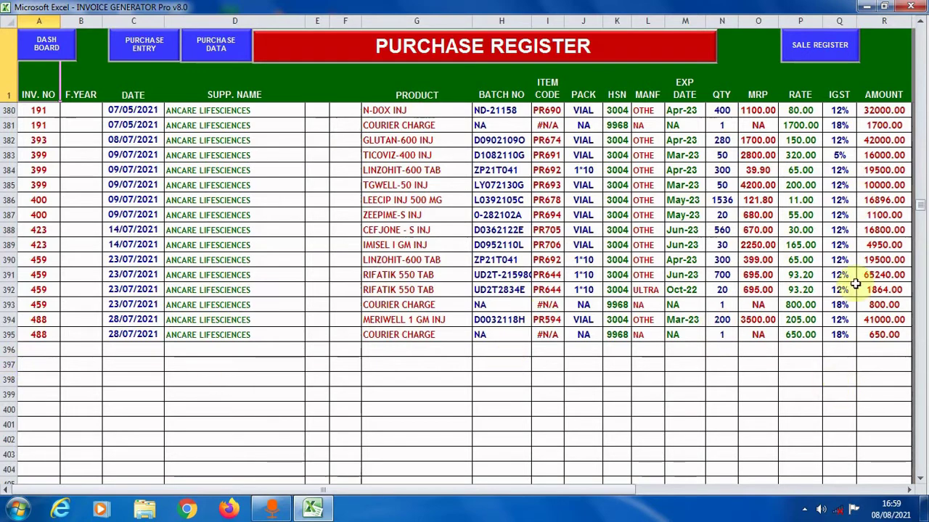
click(215, 45)
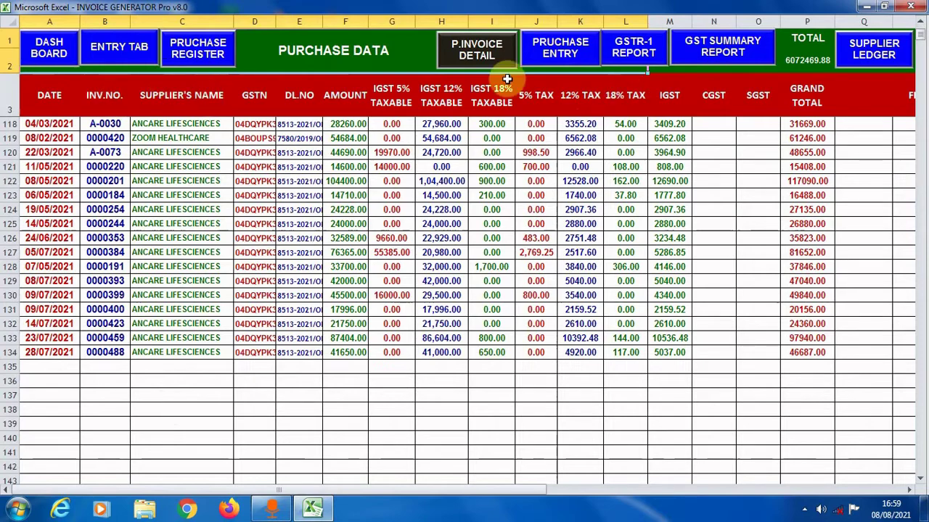
Set up a customer ledger report for ROY SURGICAL & MEDICINE HOUSE from 01/04/2021 to 31/07/2021 and submit the data.
click(62, 54)
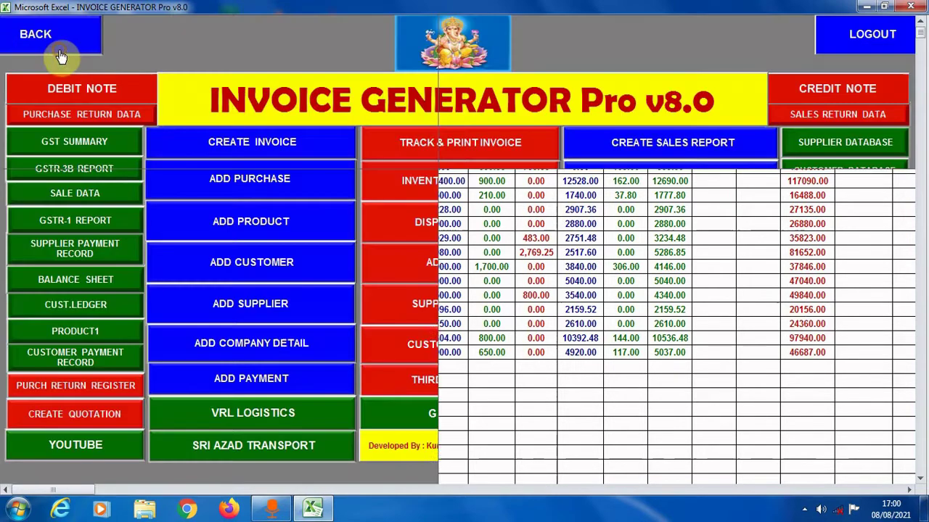
click(673, 219)
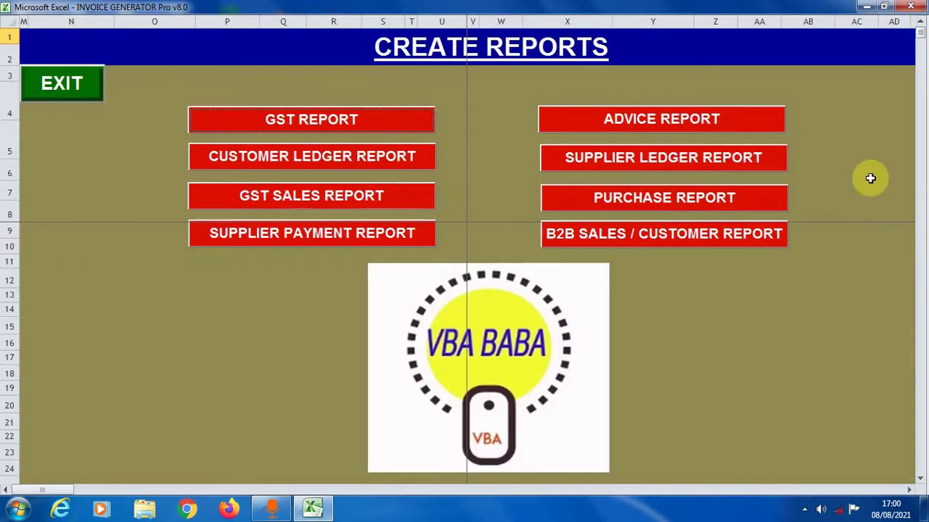
click(352, 119)
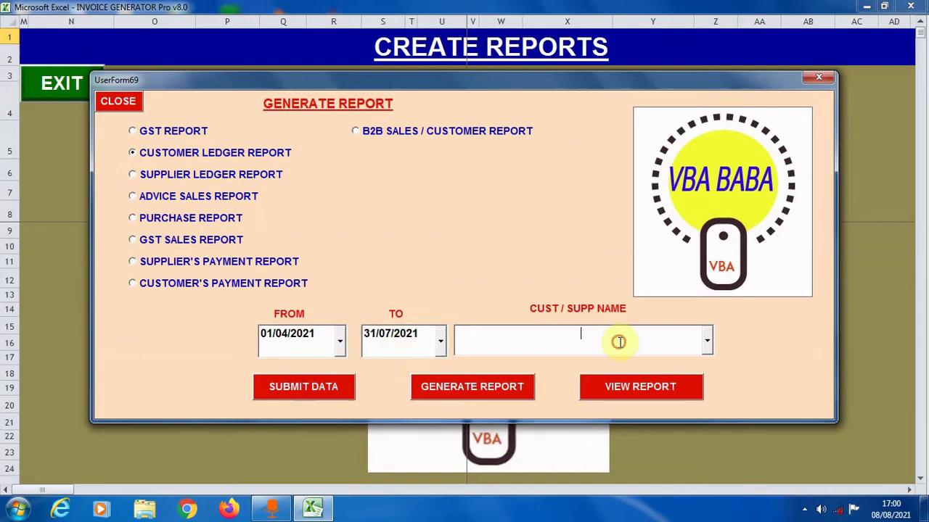
text(ROY SURGICAL & MEDICINE HOUSE)
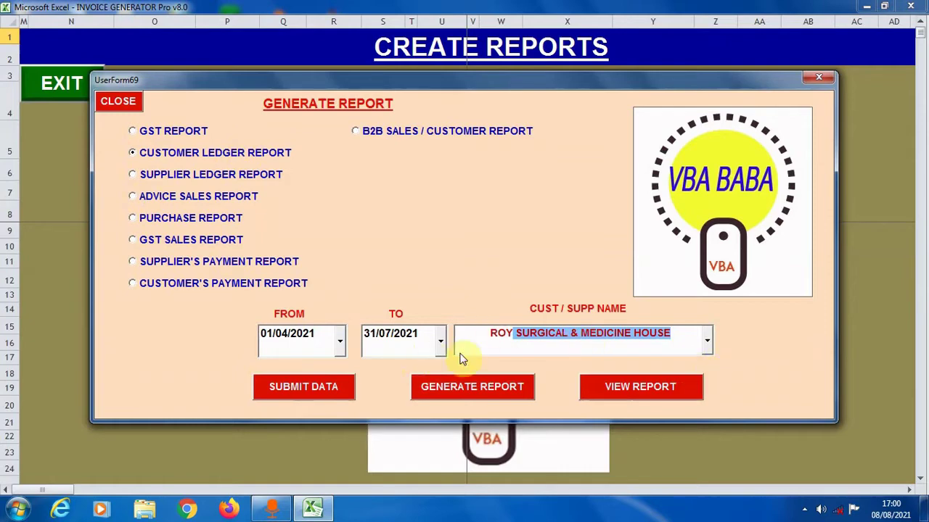
click(322, 389)
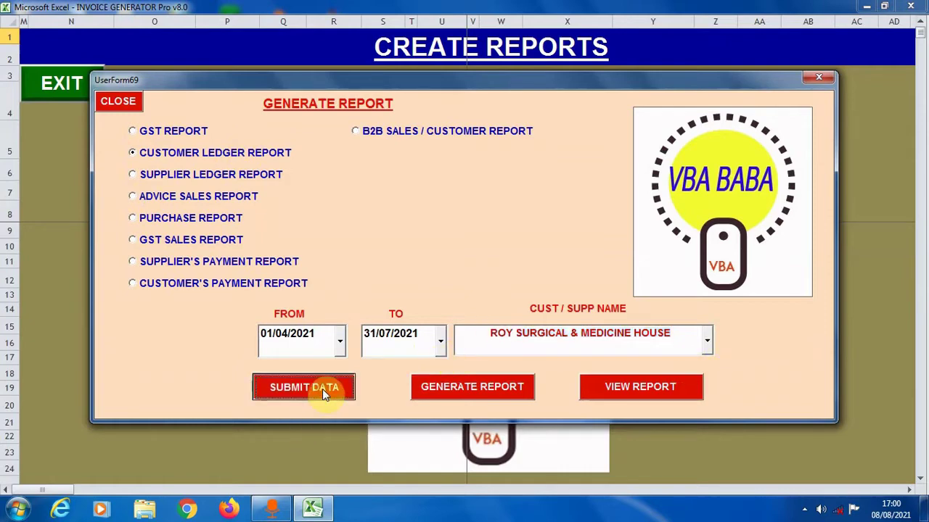
click(492, 296)
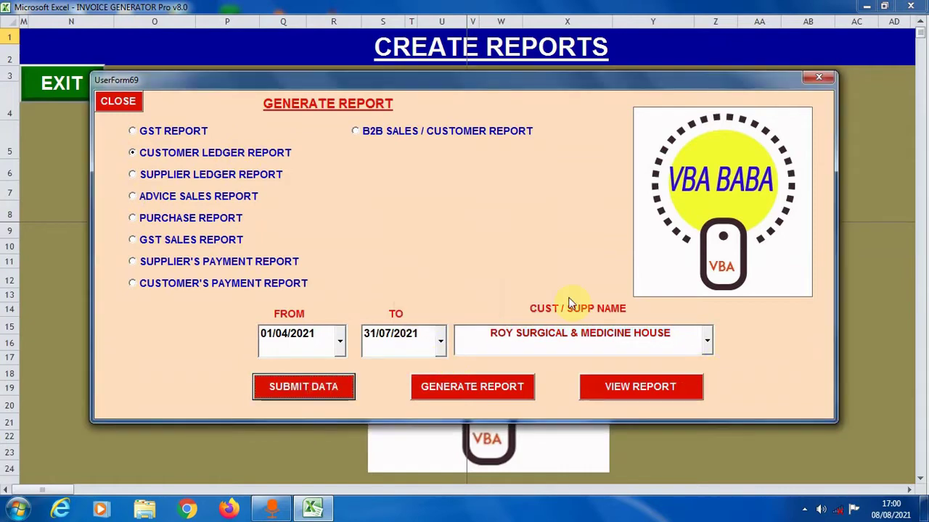
Generate the customer ledger report and open it for viewing.
click(512, 388)
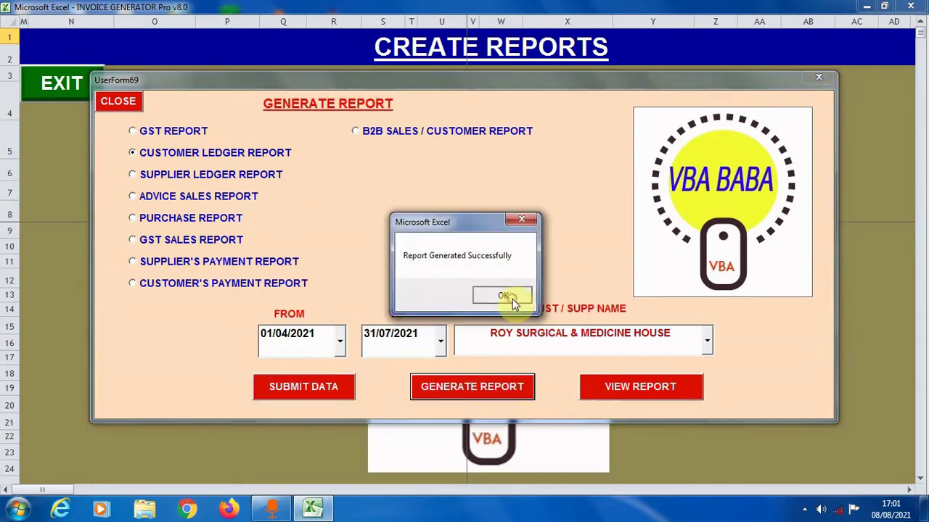
click(512, 299)
click(652, 387)
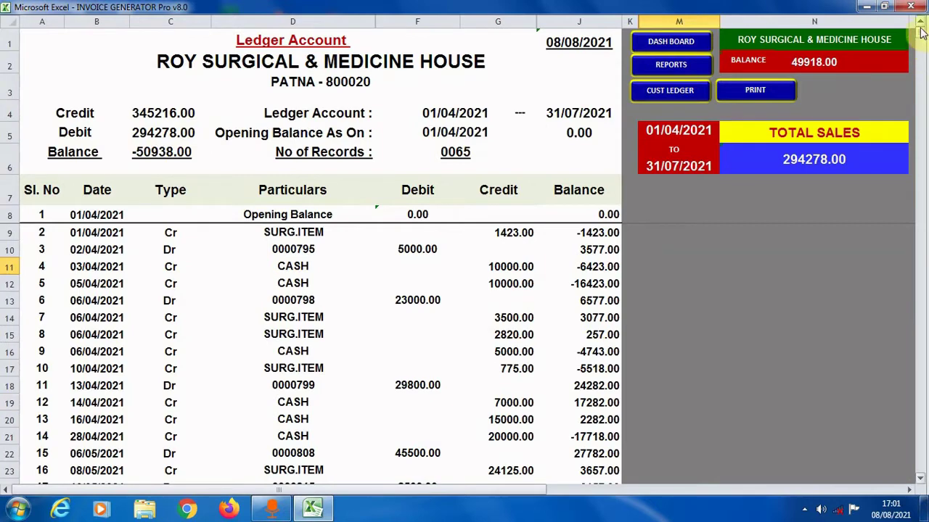
Review the customer's ledger account entries down to the closing balance, dismissing the Windows color scheme prompt.
drag(921, 36, 924, 65)
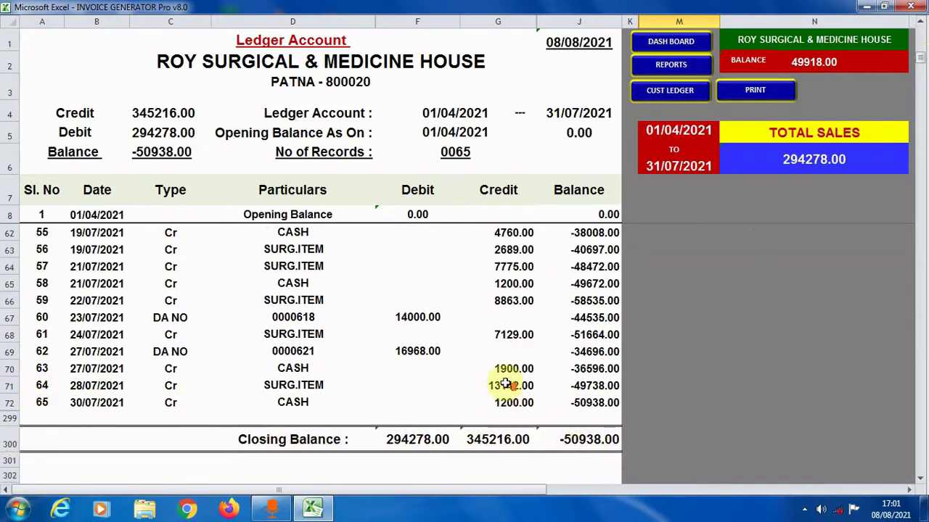
scroll(508, 377, up, 8)
scroll(503, 379, up, 9)
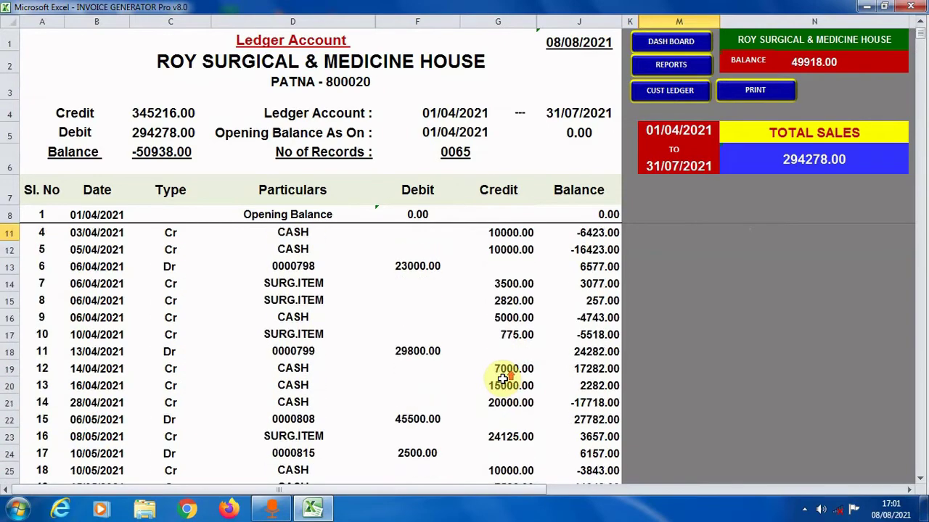
scroll(503, 379, down, 1)
scroll(502, 379, up, 2)
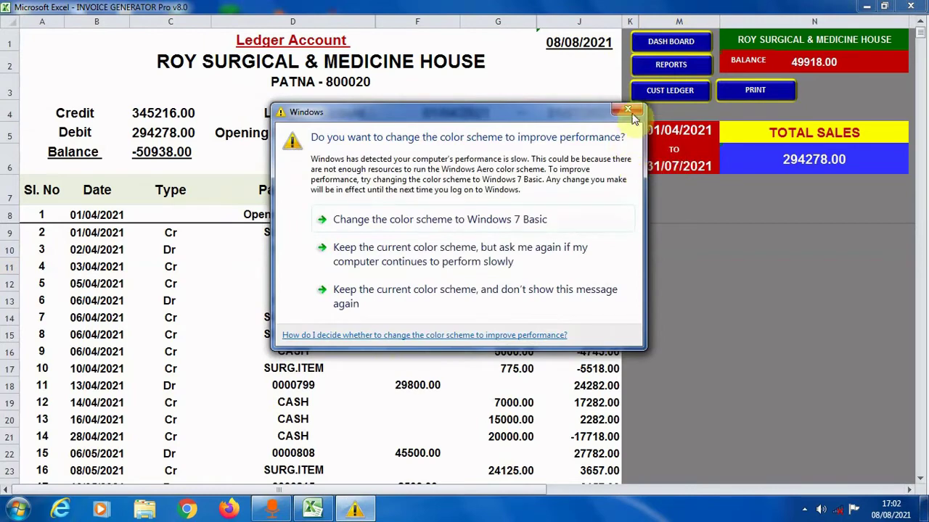
click(627, 112)
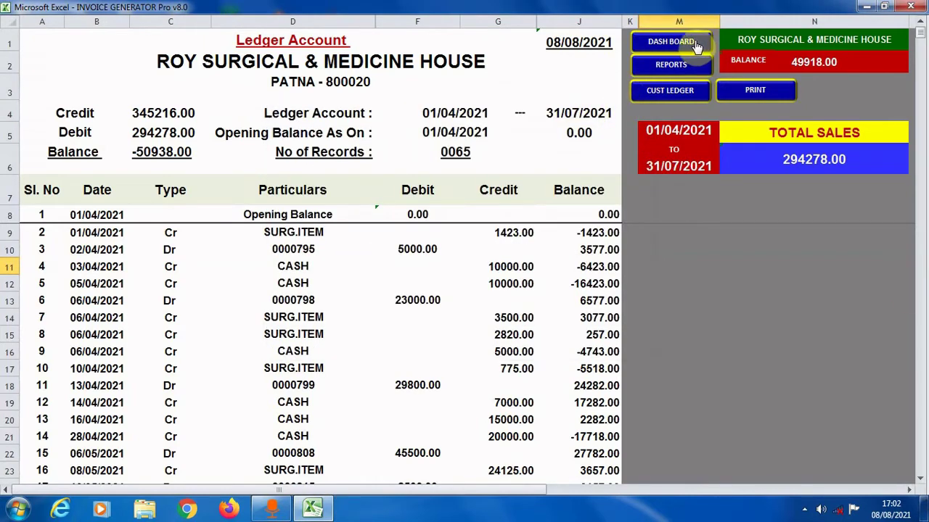
Set up a B2B sales / customer report from 01/07/2021 to 31/07/2021 in the report generator and submit the data.
click(673, 65)
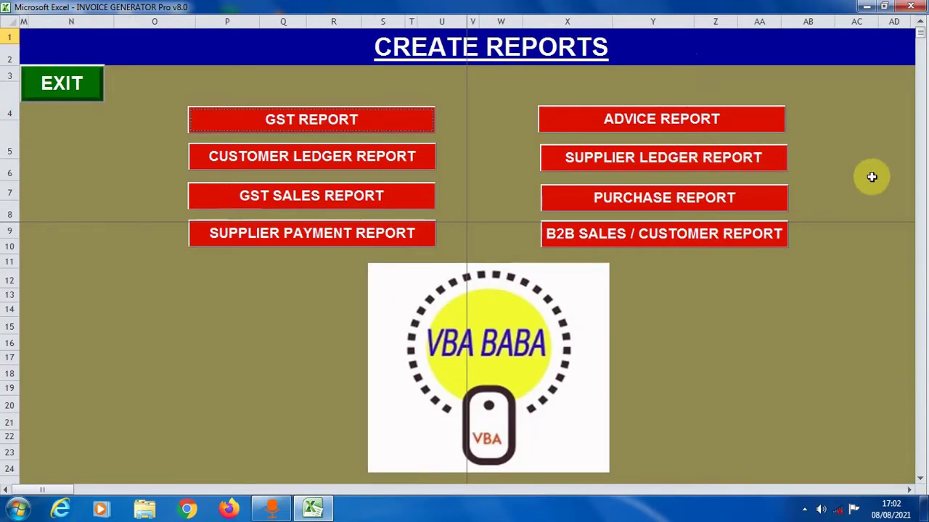
click(626, 234)
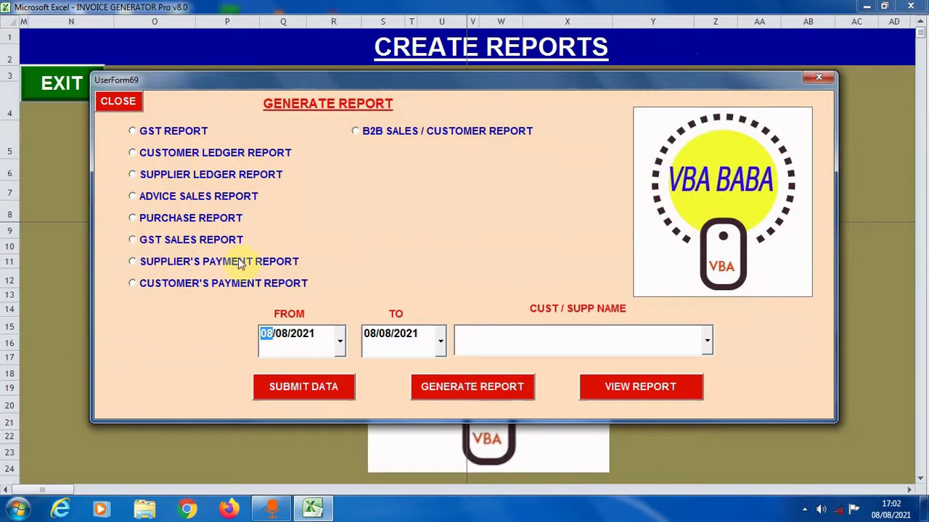
click(134, 242)
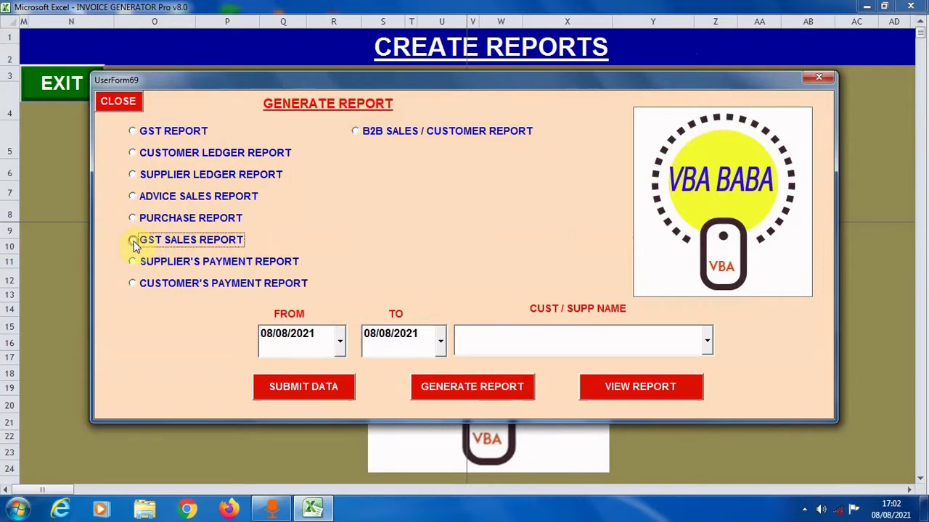
click(357, 133)
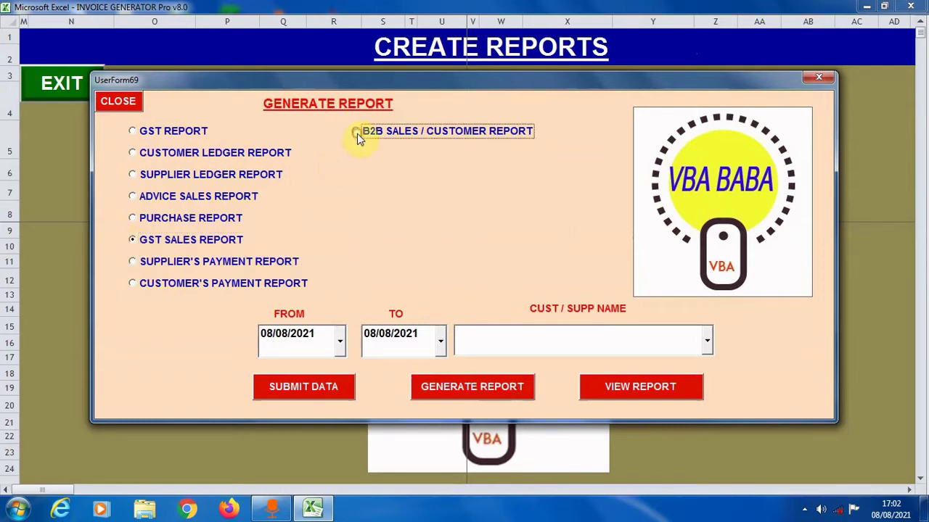
click(276, 349)
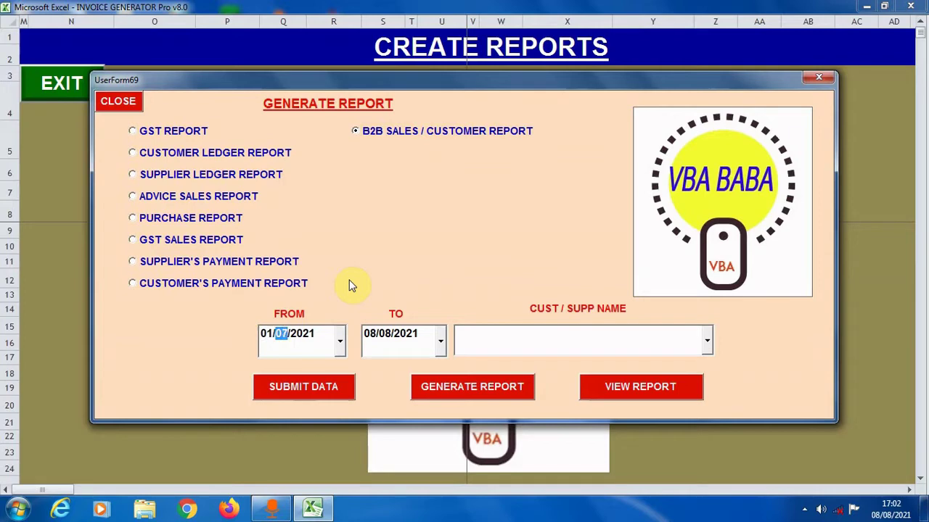
click(391, 340)
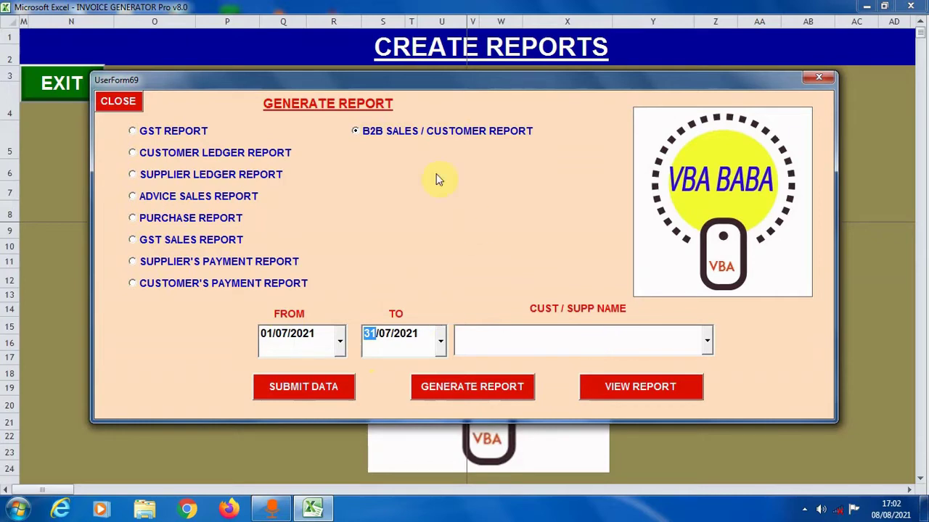
click(324, 391)
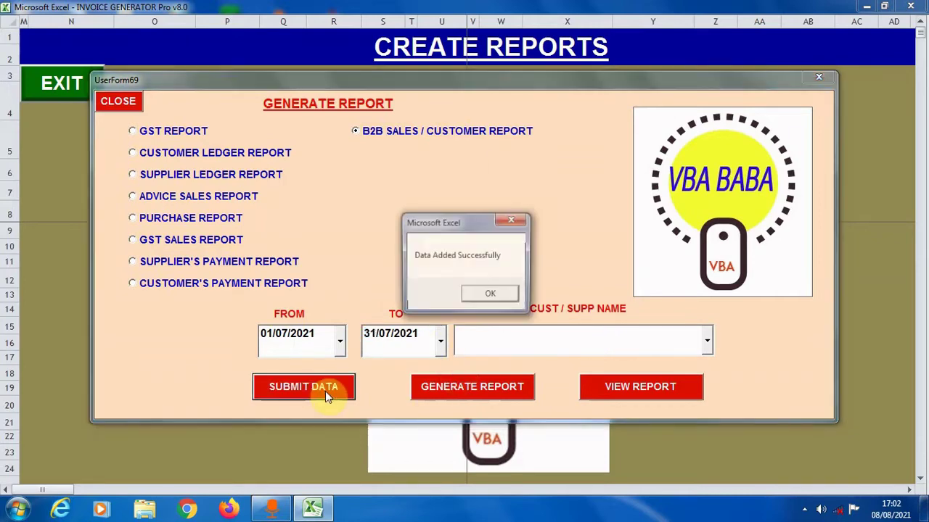
click(492, 299)
Generate the B2B report and open it in print preview.
click(478, 387)
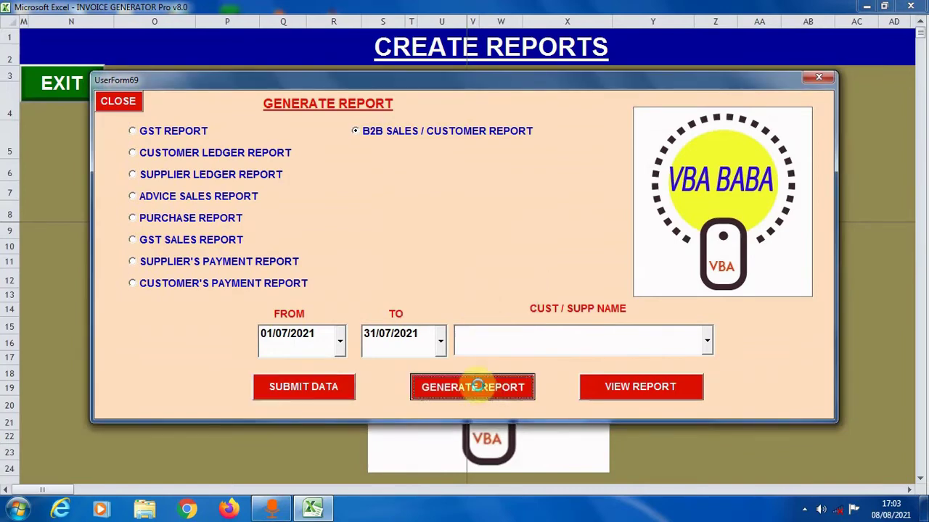
click(498, 298)
click(650, 394)
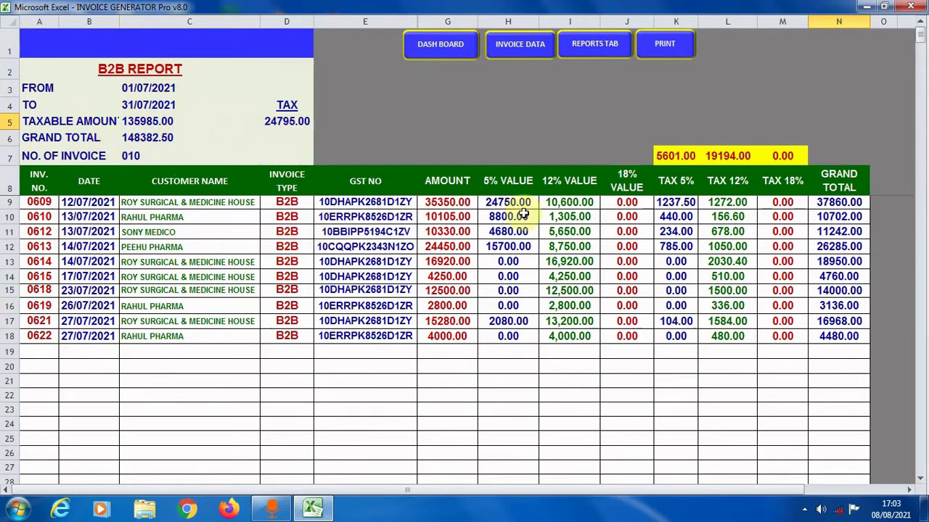
click(663, 47)
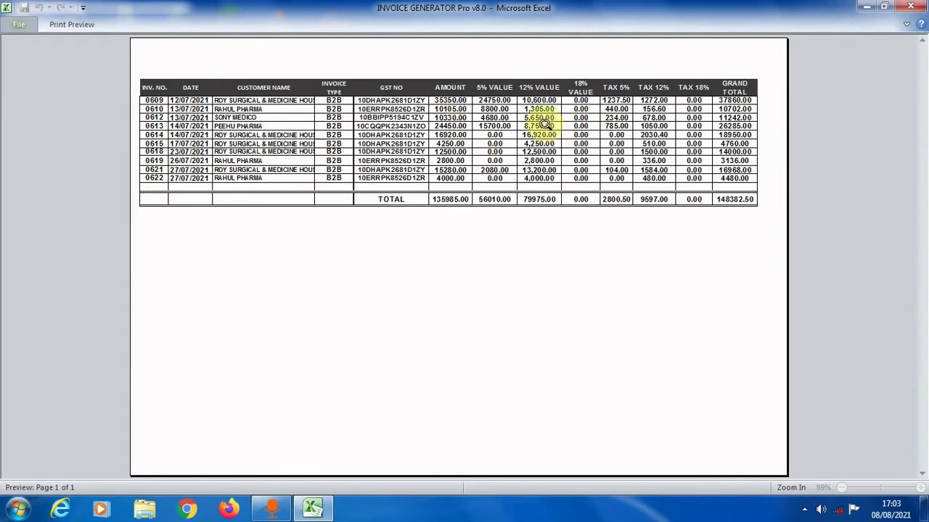
Zoom in on the B2B report's print preview to examine its tax columns, close the preview and return to the dashboard.
click(535, 145)
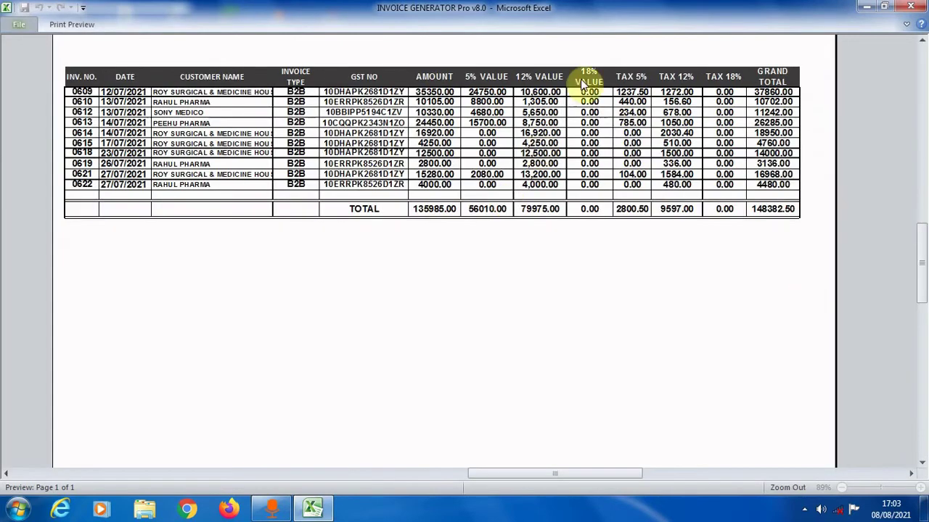
click(84, 27)
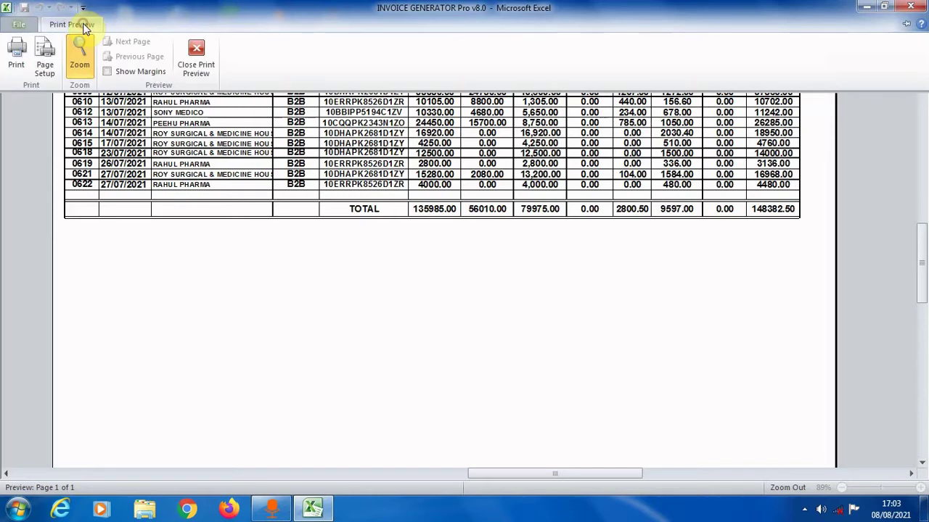
click(195, 57)
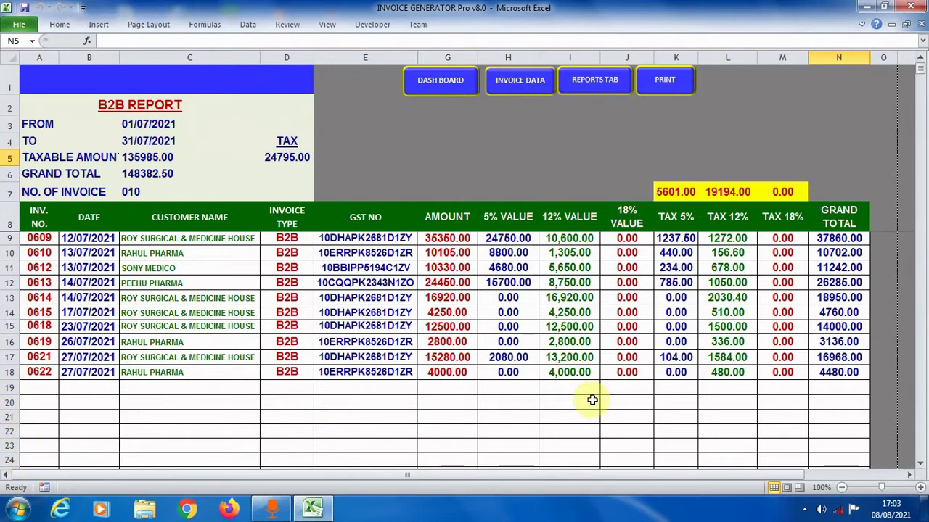
click(460, 86)
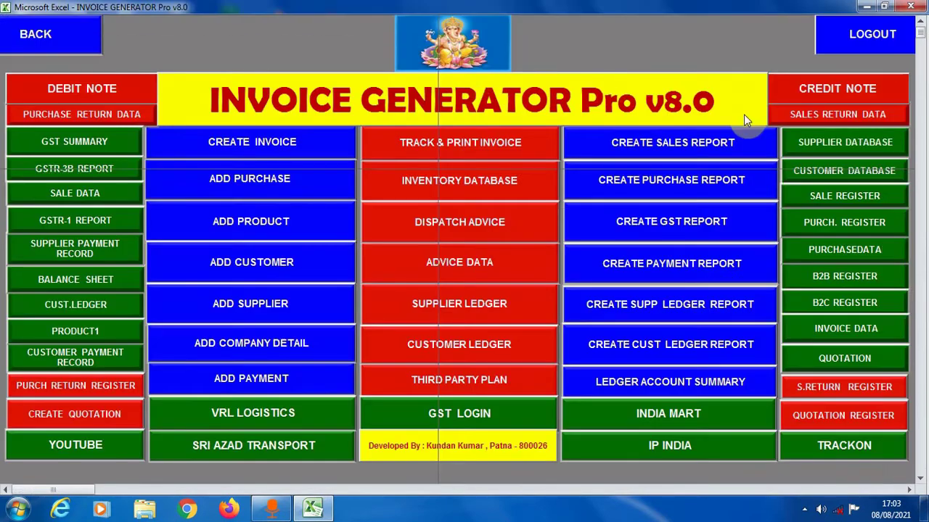
Open the GST invoice form and examine the current invoice in print preview, closing the preview when finished.
click(294, 149)
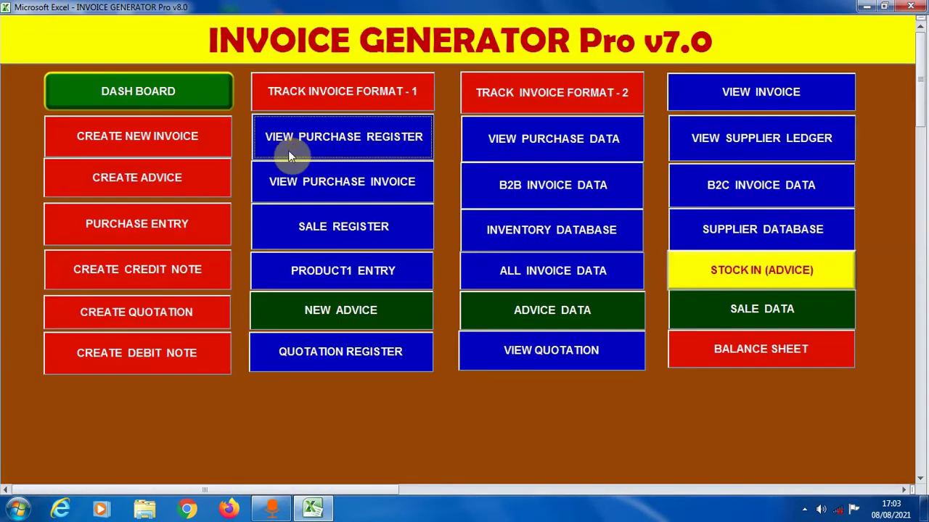
click(163, 142)
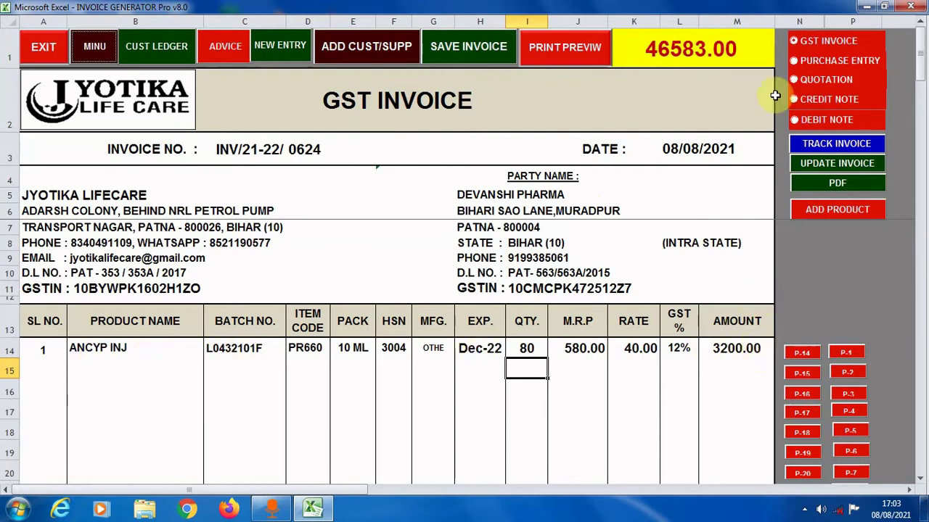
click(559, 58)
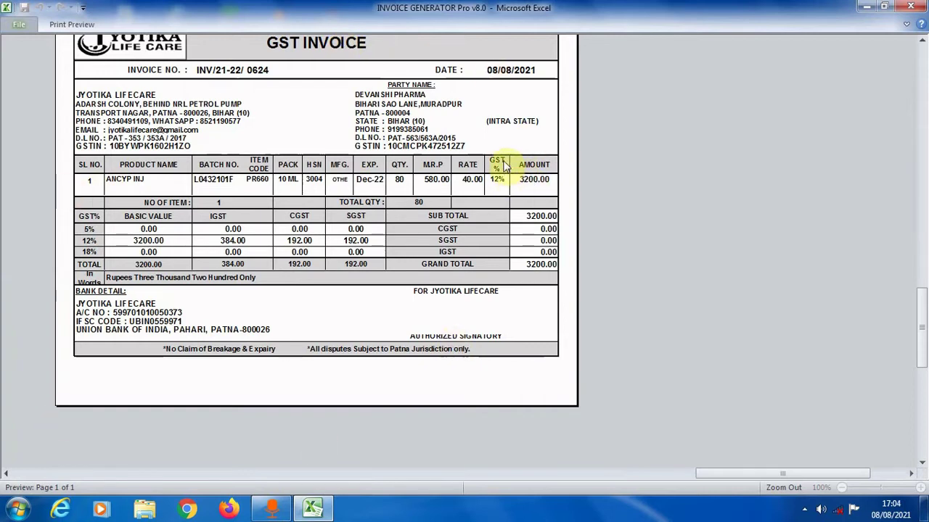
scroll(506, 165, up, 2)
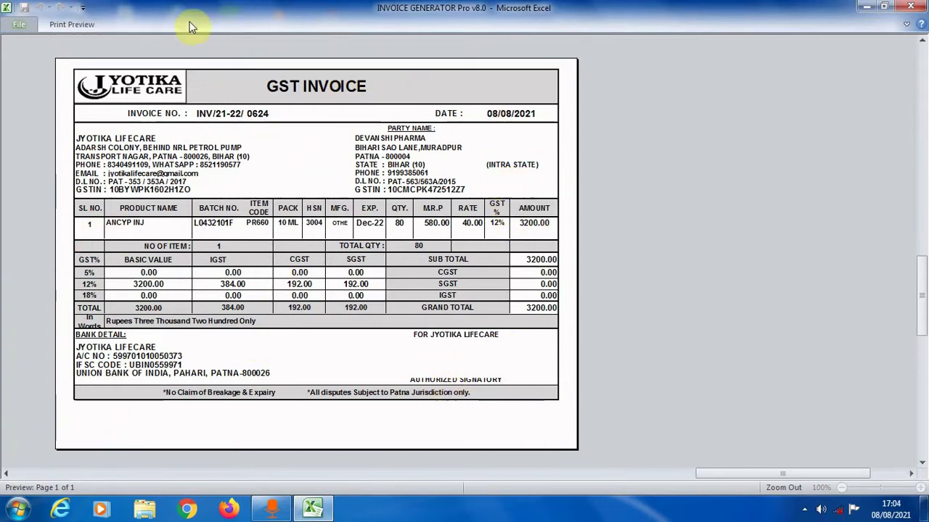
click(71, 24)
click(192, 61)
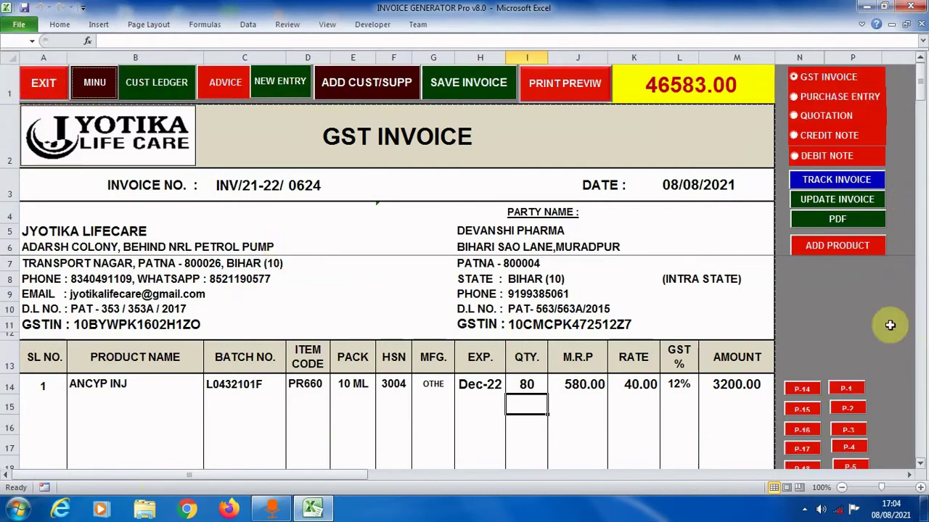
Exit the invoice form and view the purchase return data before going back to the dashboard.
click(852, 309)
click(46, 92)
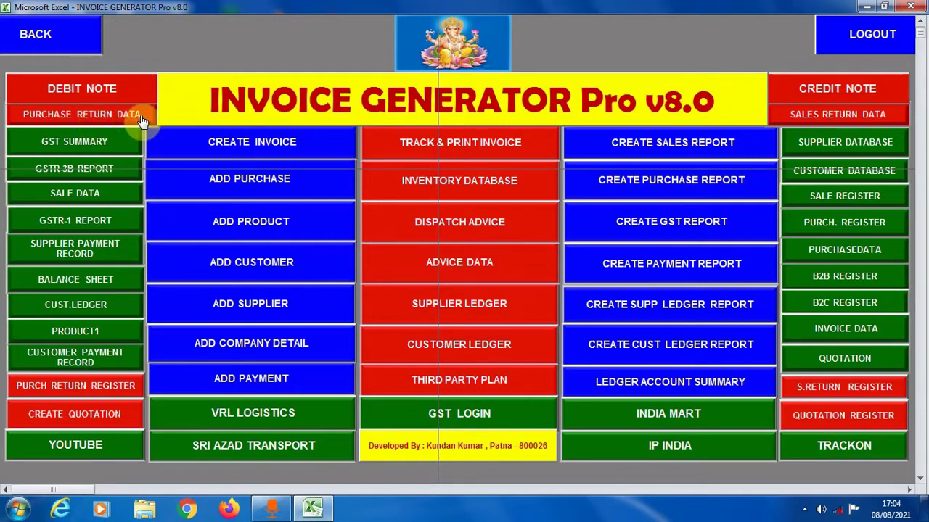
click(104, 119)
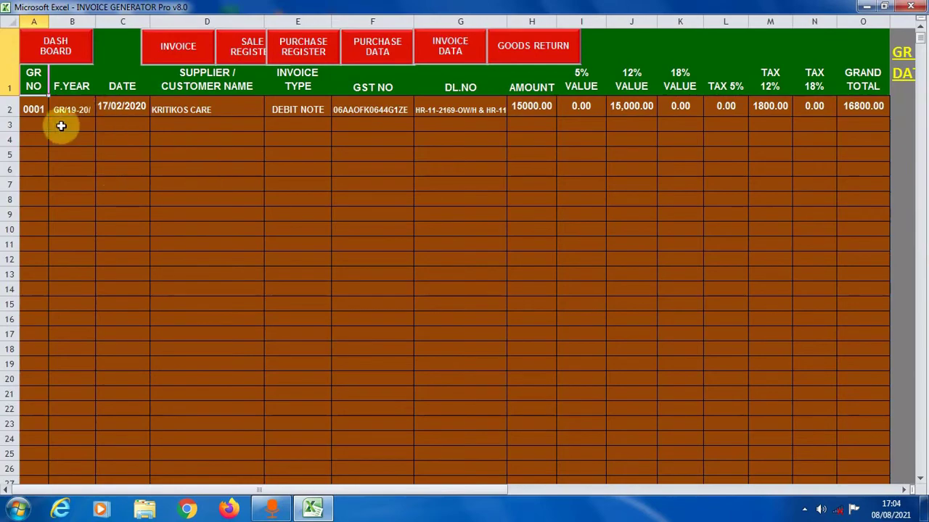
click(52, 47)
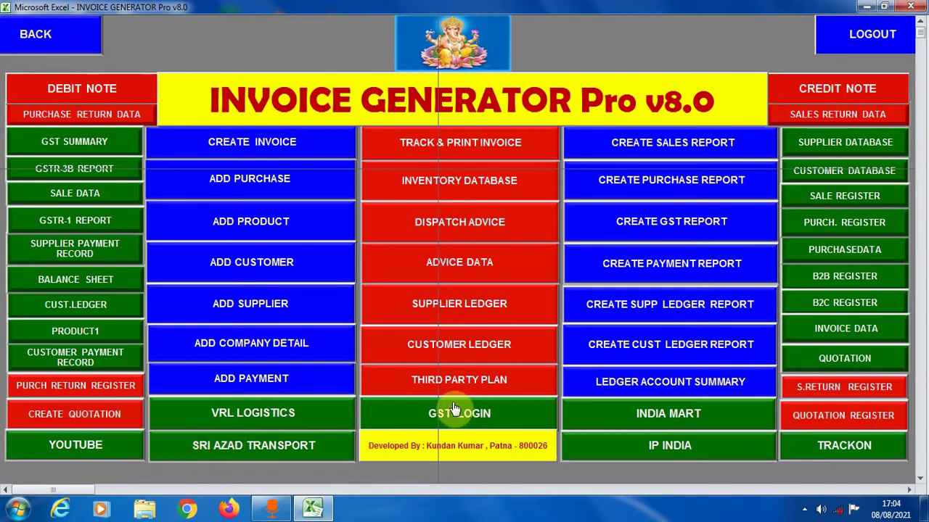
Check the supplier choices for the first empty row of the ledger account summary and view the supplier payment record.
click(711, 392)
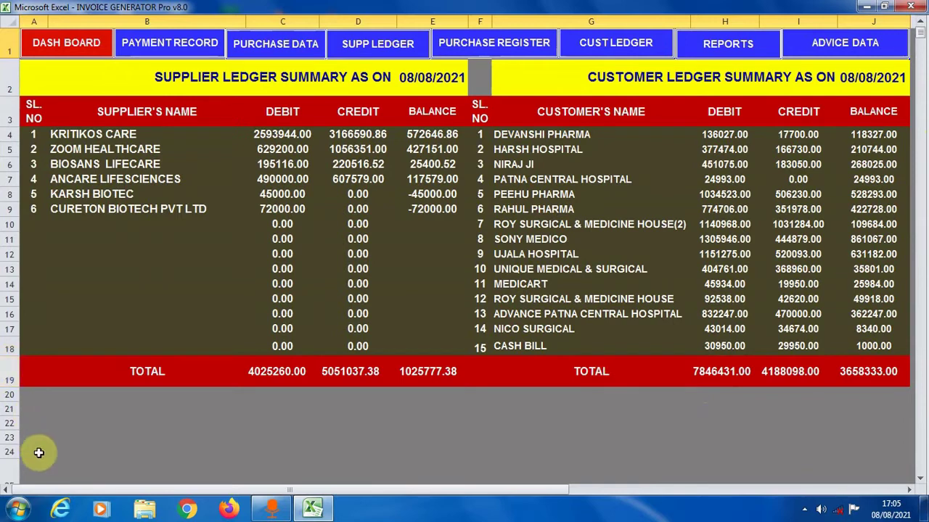
click(88, 225)
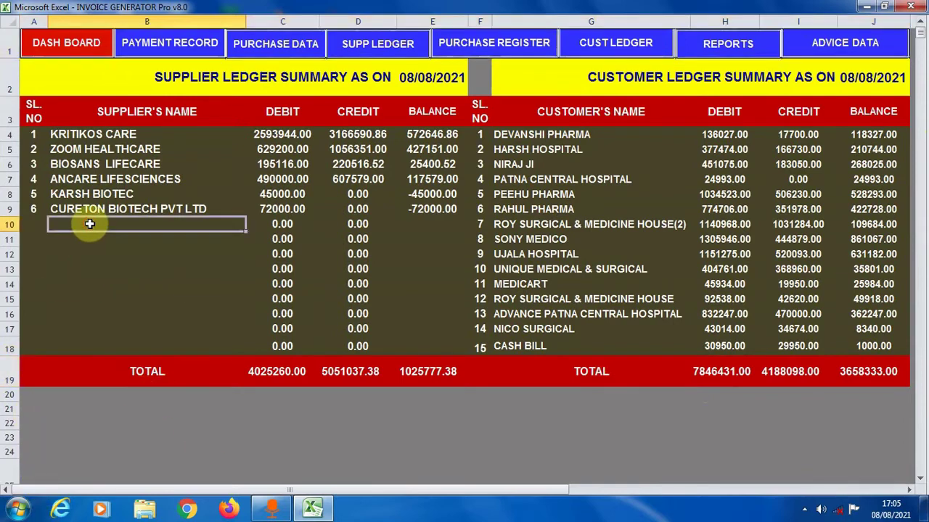
click(252, 226)
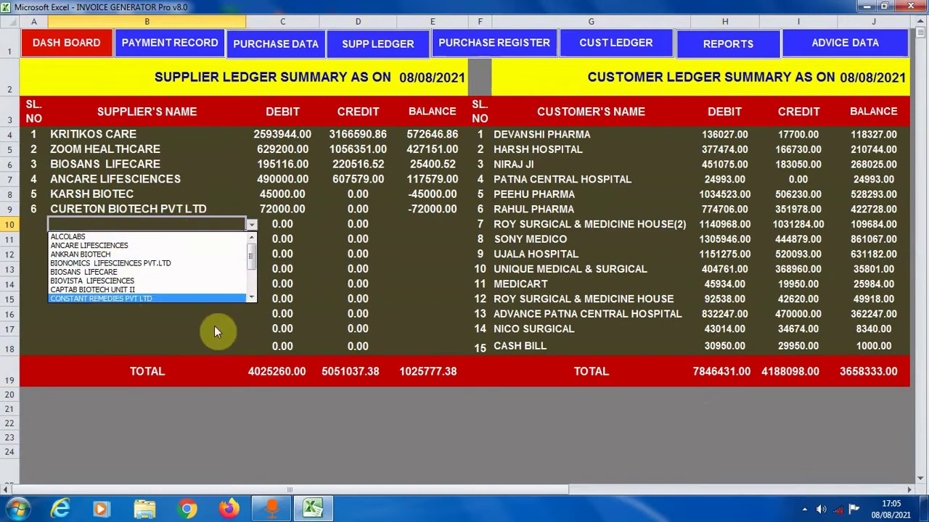
key(Escape)
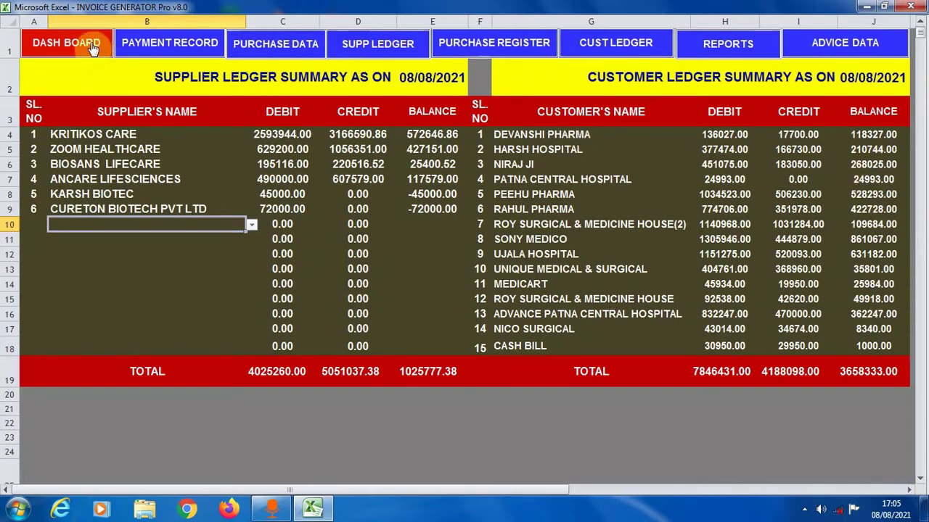
click(201, 43)
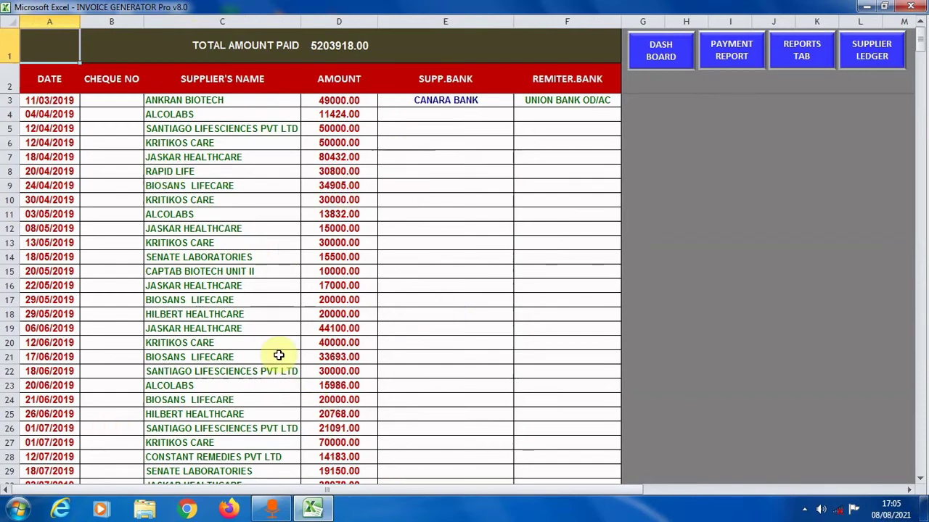
click(660, 56)
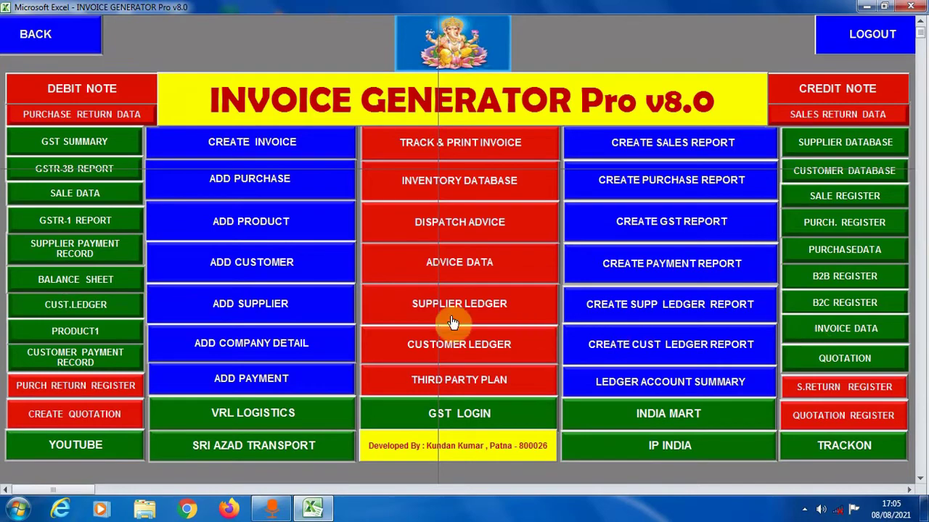
Open the dispatch advice form, review its product lines down to the last item and return to the dashboard.
click(465, 228)
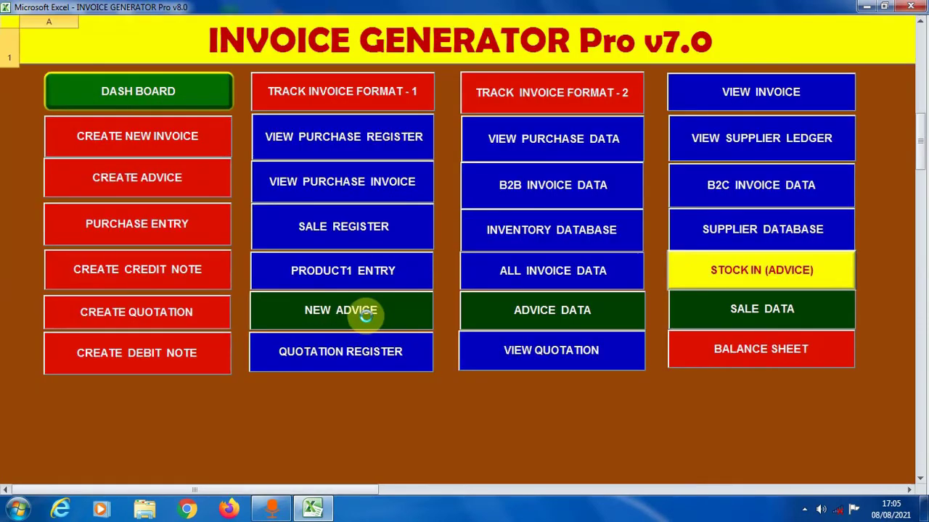
click(366, 316)
scroll(731, 330, up, 8)
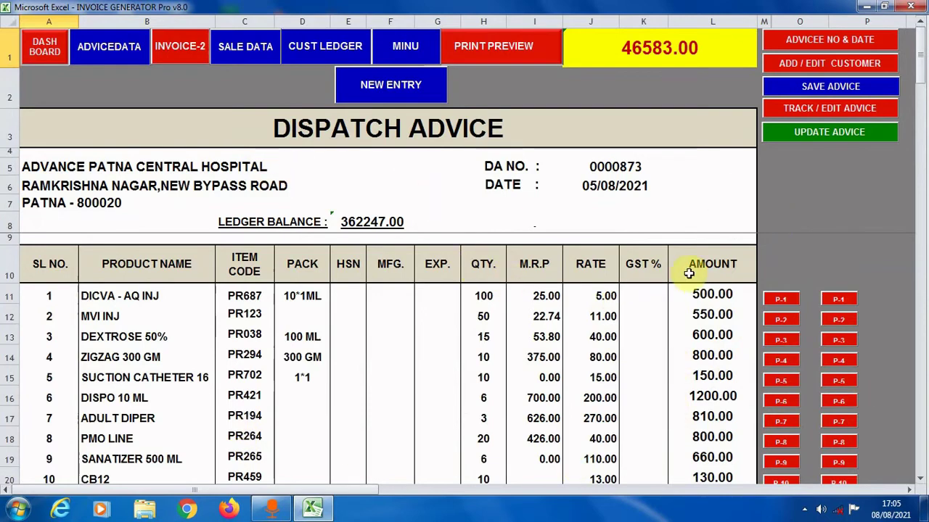
scroll(921, 480, down, 5)
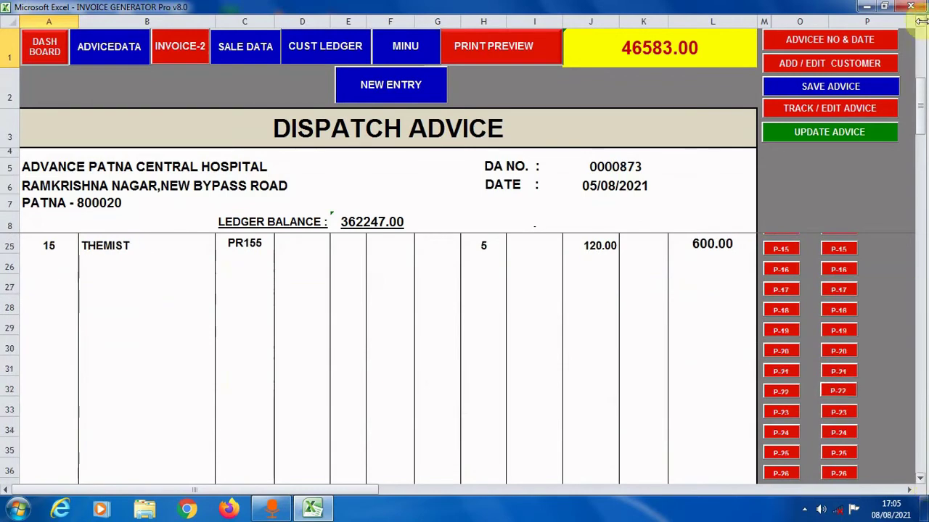
scroll(923, 24, up, 5)
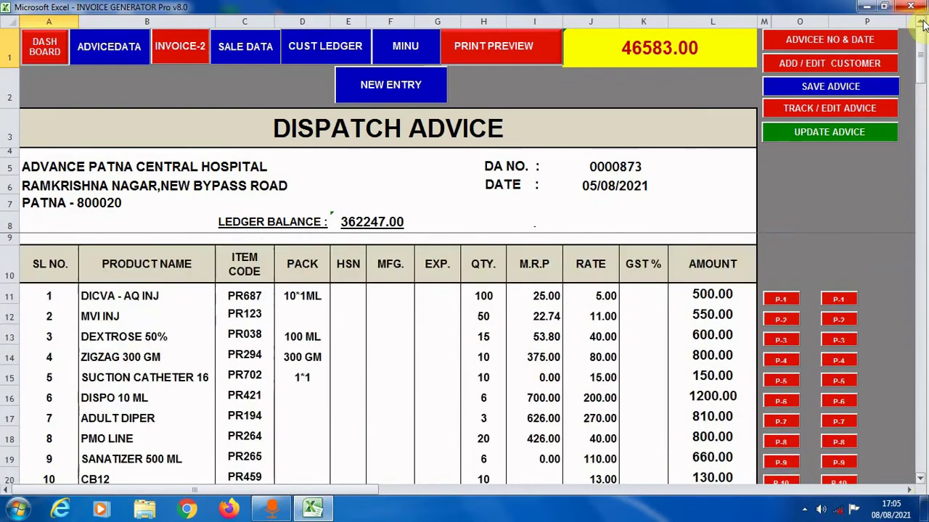
click(43, 52)
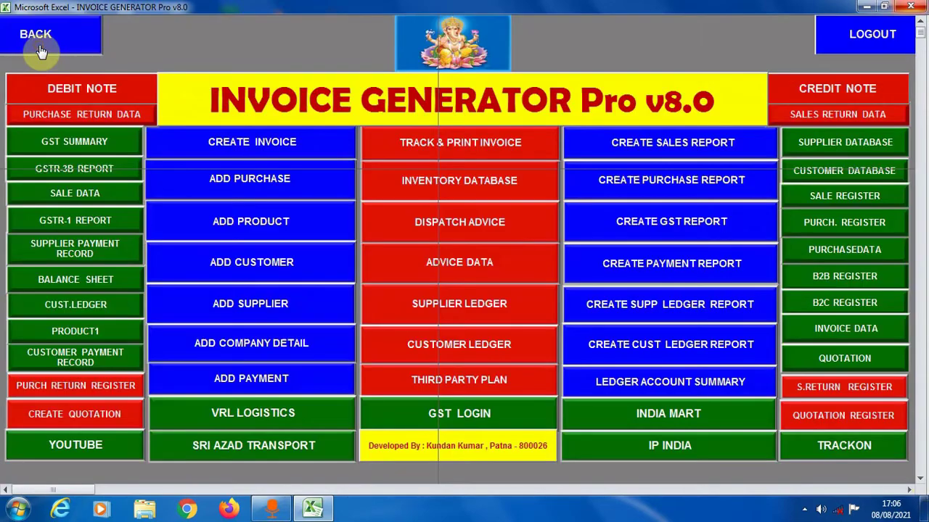
Browse the Product1 list with its item codes, rates and stock columns, and exit to the dashboard.
click(76, 333)
scroll(272, 312, up, 10)
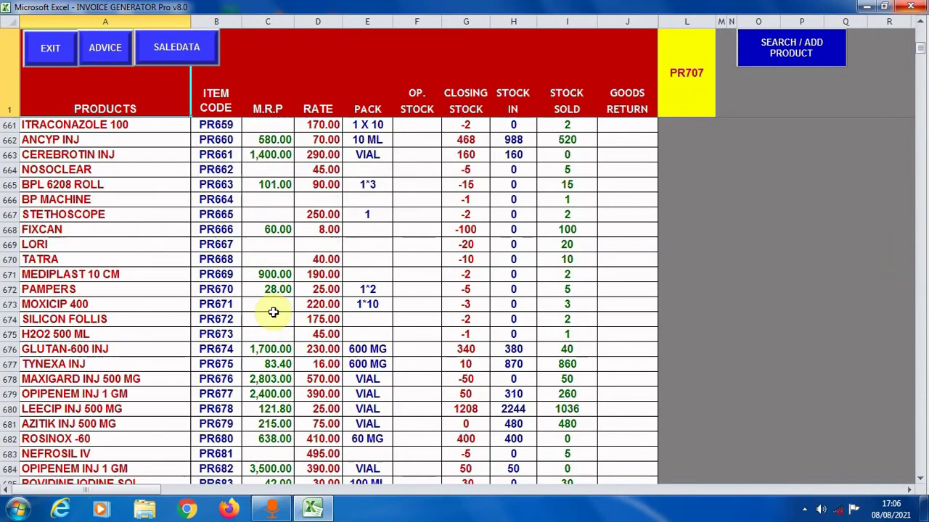
scroll(272, 312, up, 13)
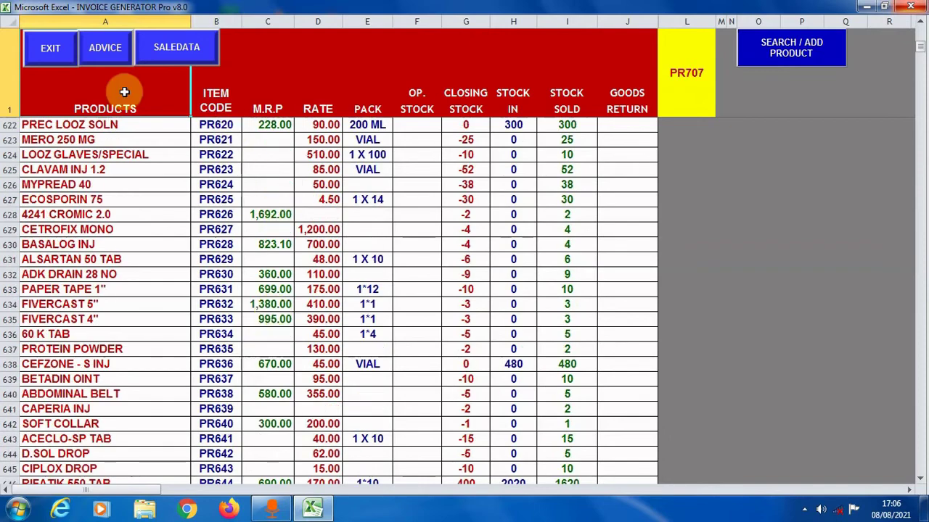
click(53, 49)
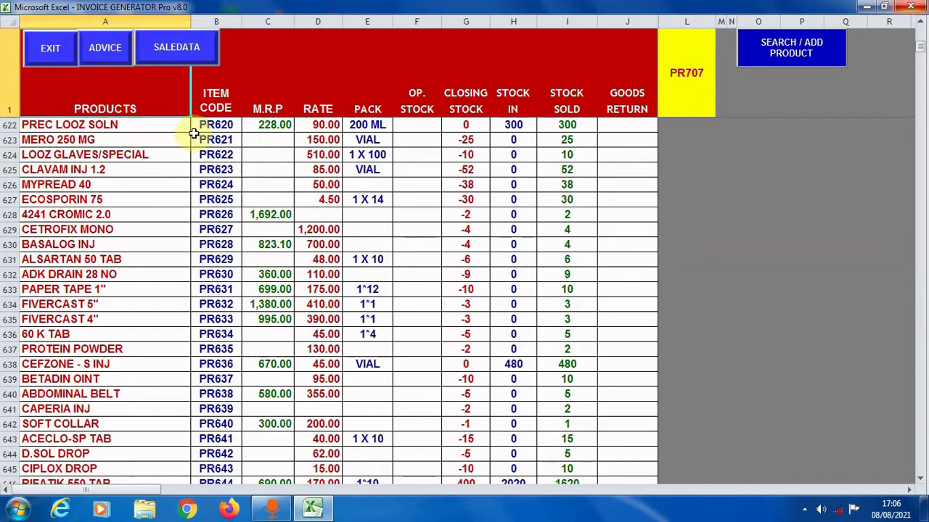
click(45, 45)
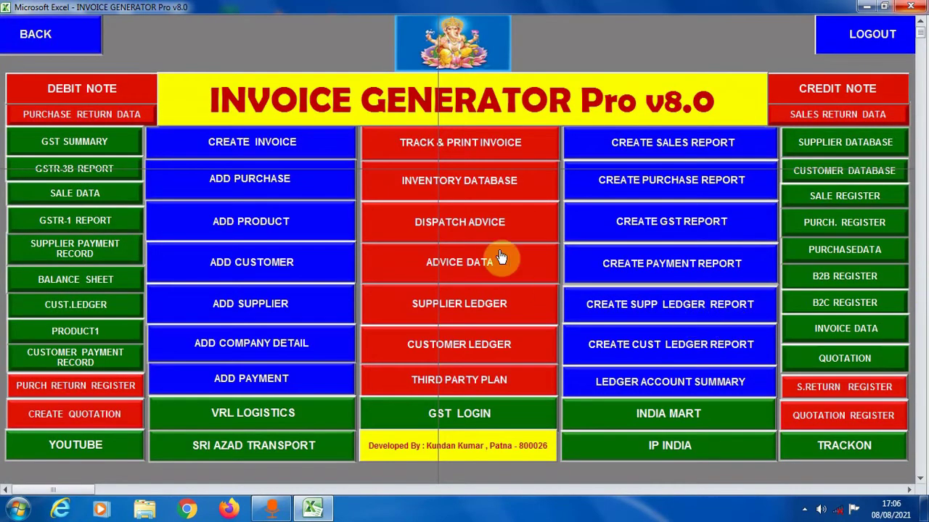
View the inventory database's stock columns, dismiss the Windows color scheme prompt and return to the dashboard.
click(459, 182)
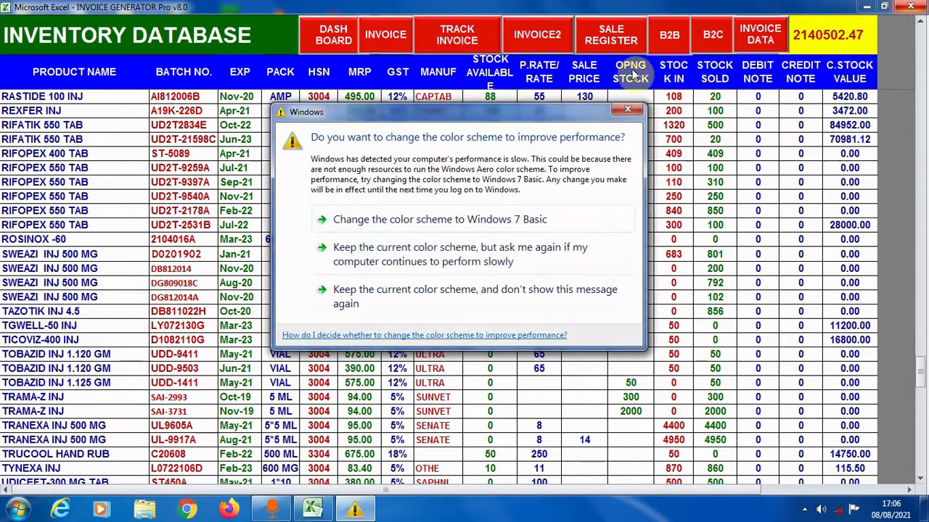
click(635, 109)
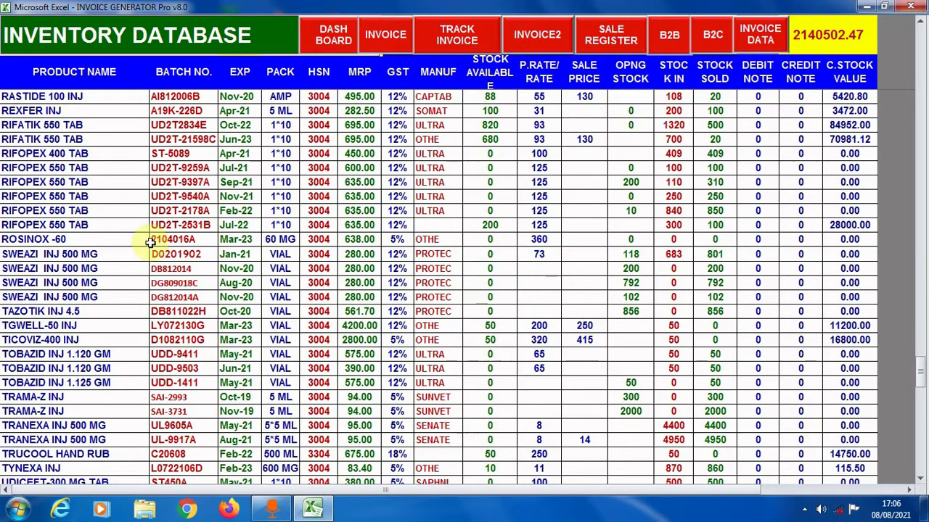
click(317, 38)
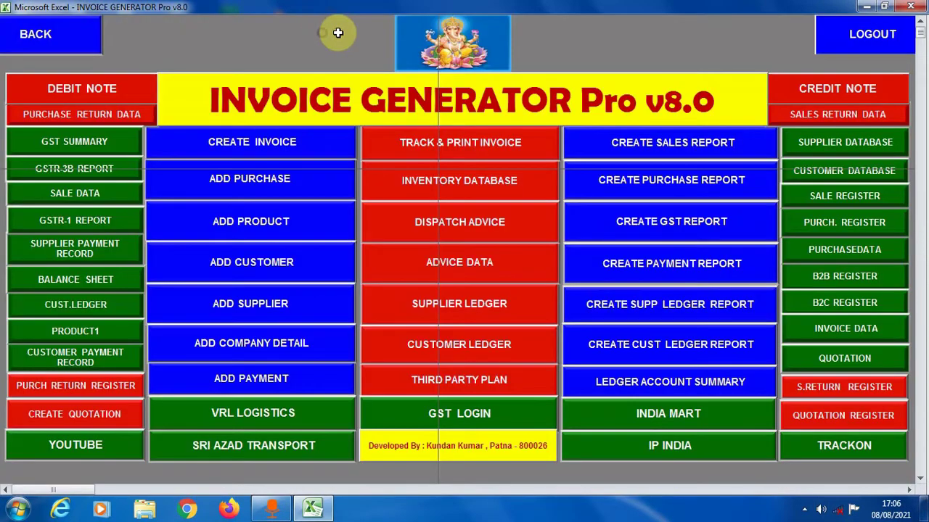
Open the GST invoice form and browse the product selection list for the invoice's second item row.
click(290, 145)
click(150, 155)
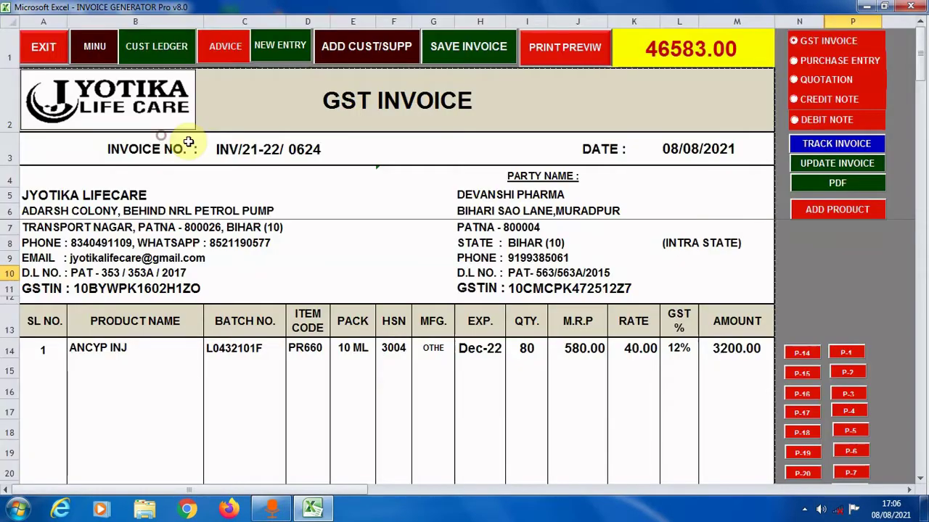
click(808, 374)
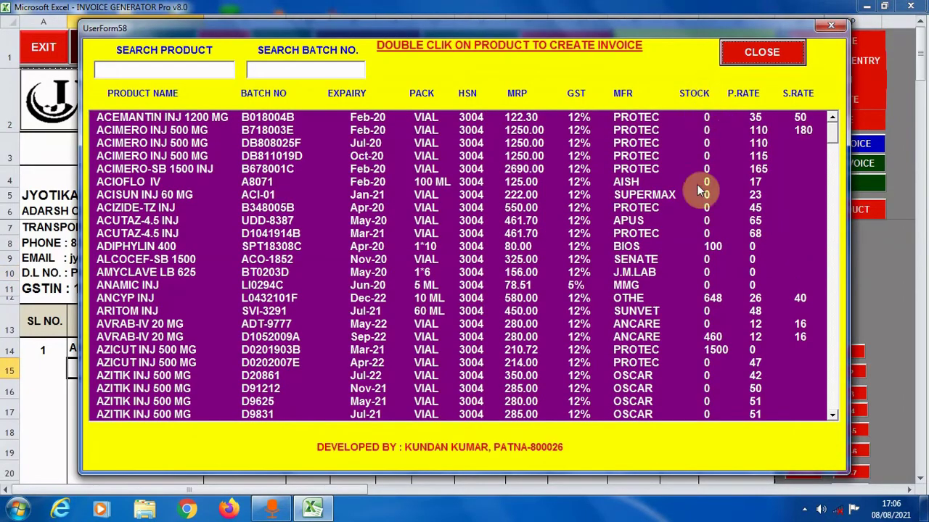
click(833, 417)
drag(834, 422, 833, 422)
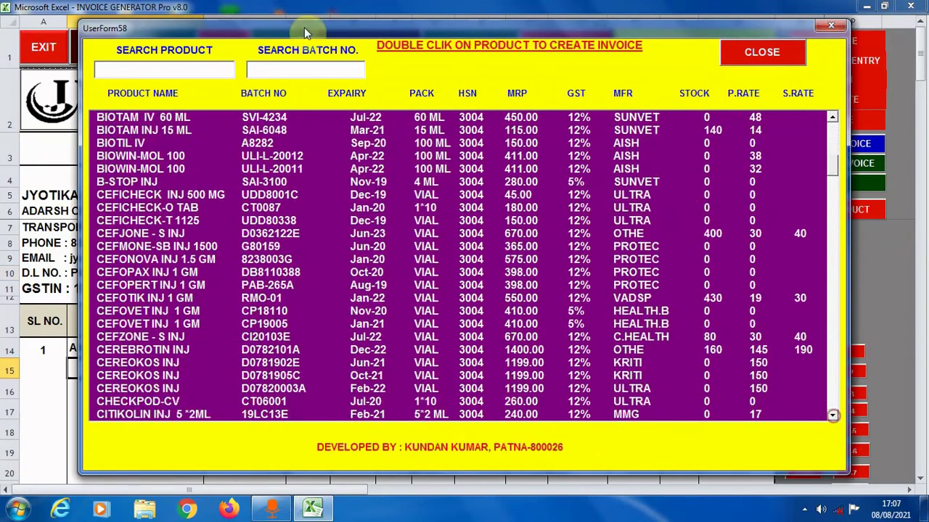
Search the product selection list for "DIC" and close the form without adding a product.
click(135, 73)
text(DIC)
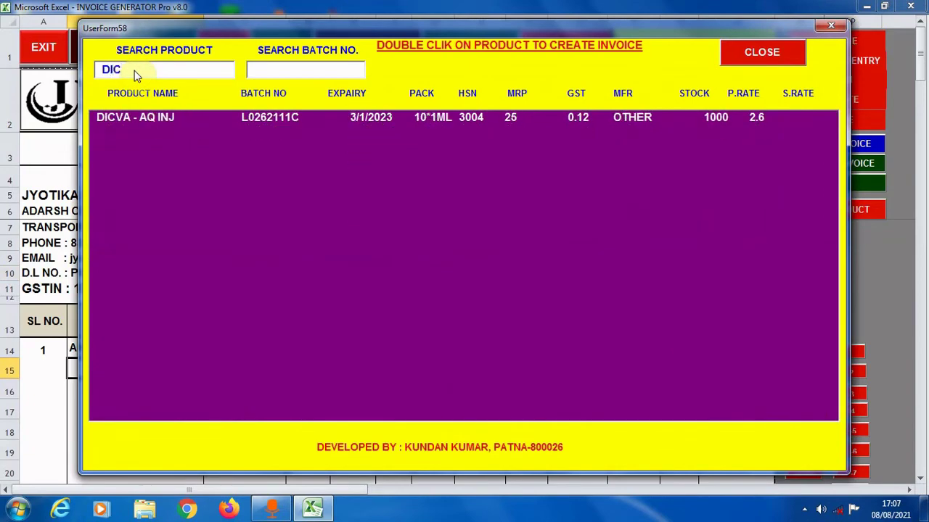
click(569, 127)
click(761, 55)
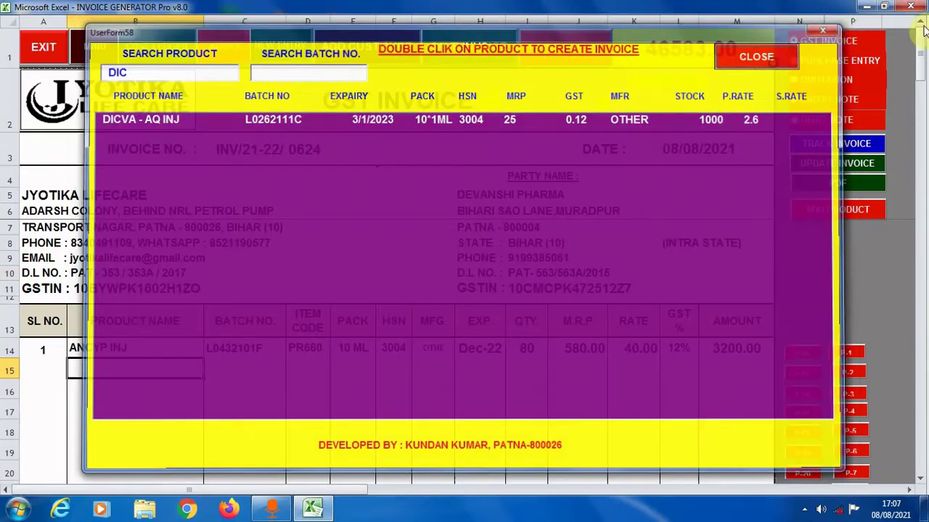
Try to load invoice 620 into the GST invoice form with Track Invoice and end the interrupted macro.
click(42, 48)
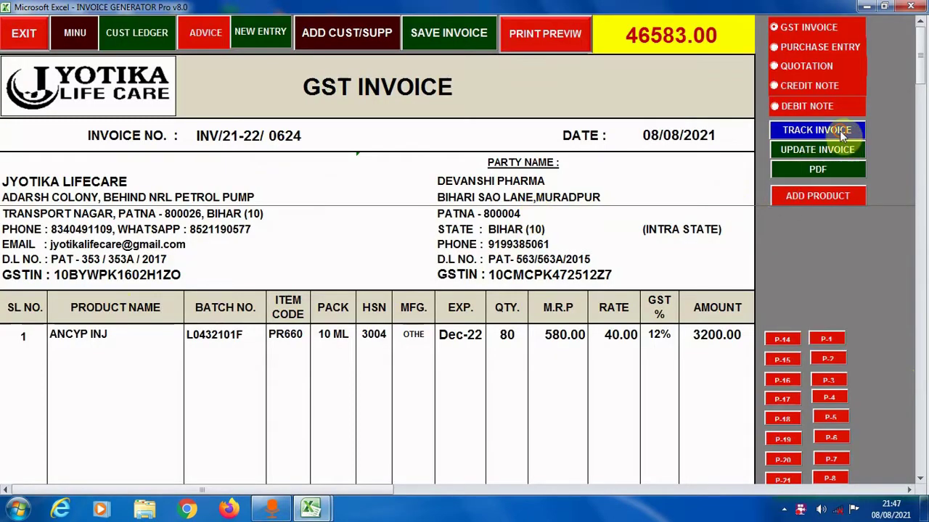
click(839, 131)
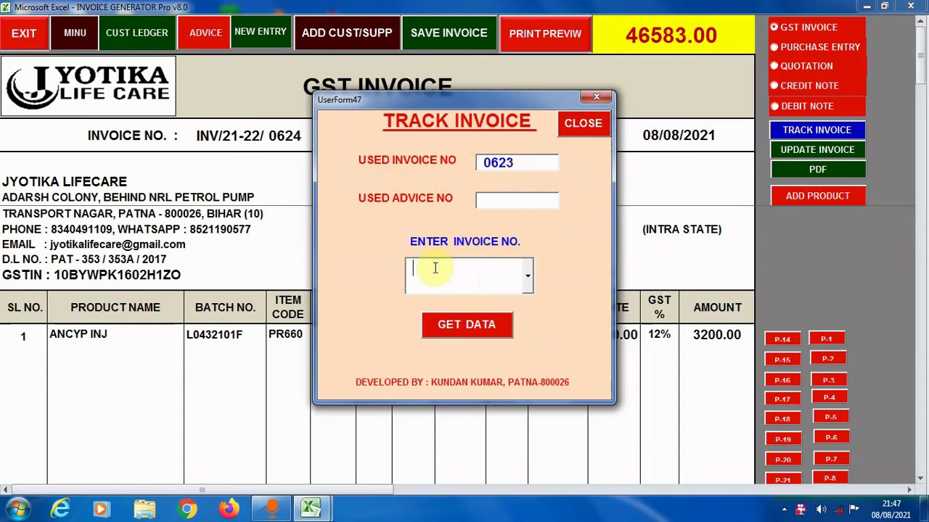
text(620)
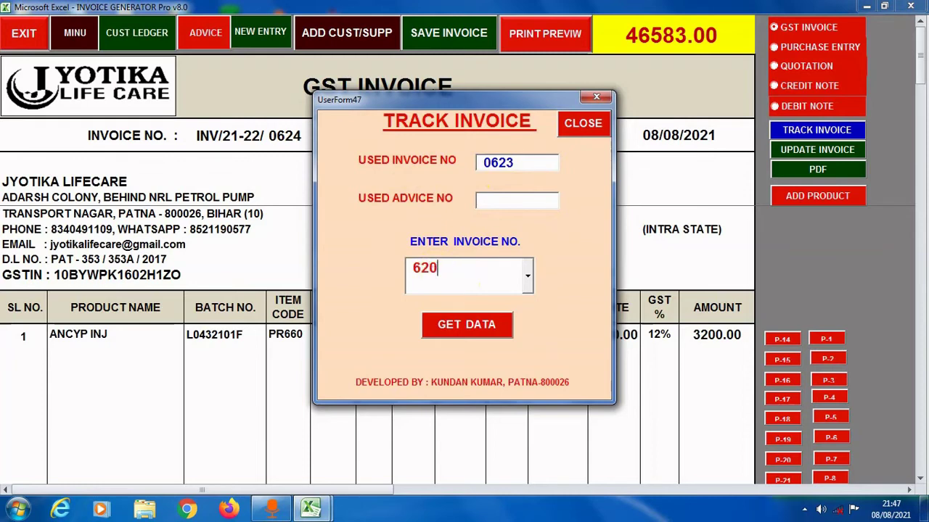
click(467, 322)
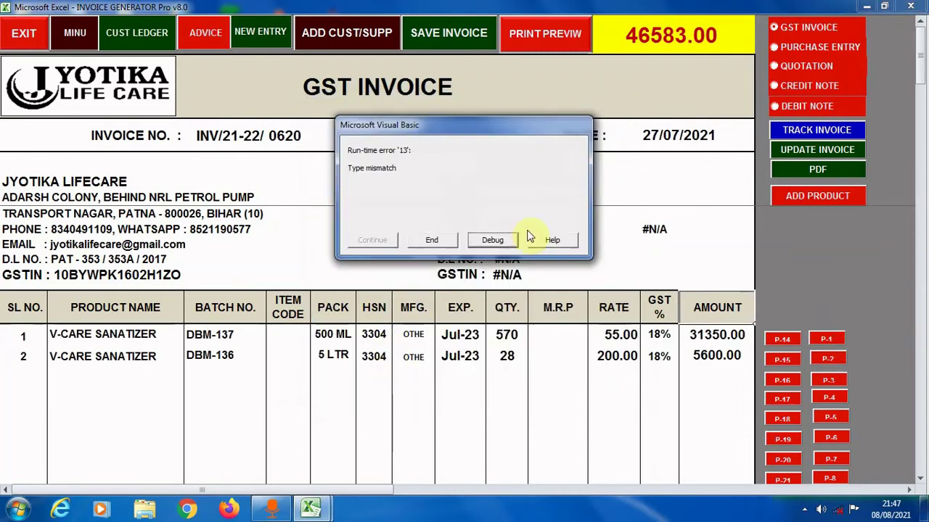
click(434, 237)
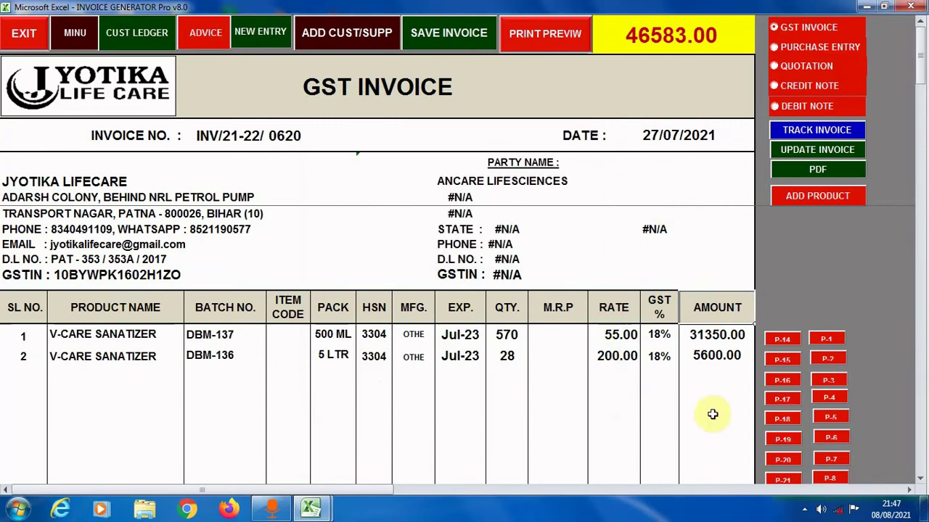
Load invoice 619 into the GST invoice form with Track Invoice and review its tax breakdown and grand total.
click(851, 131)
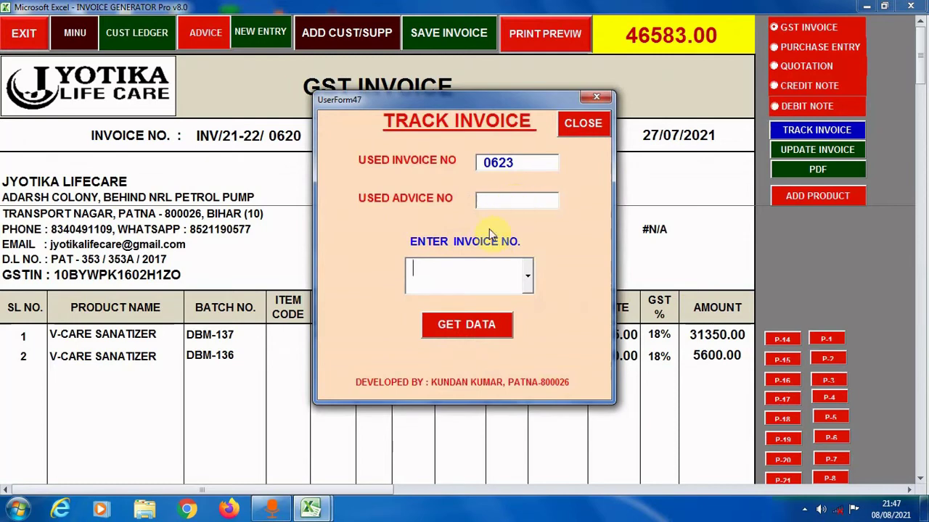
click(429, 277)
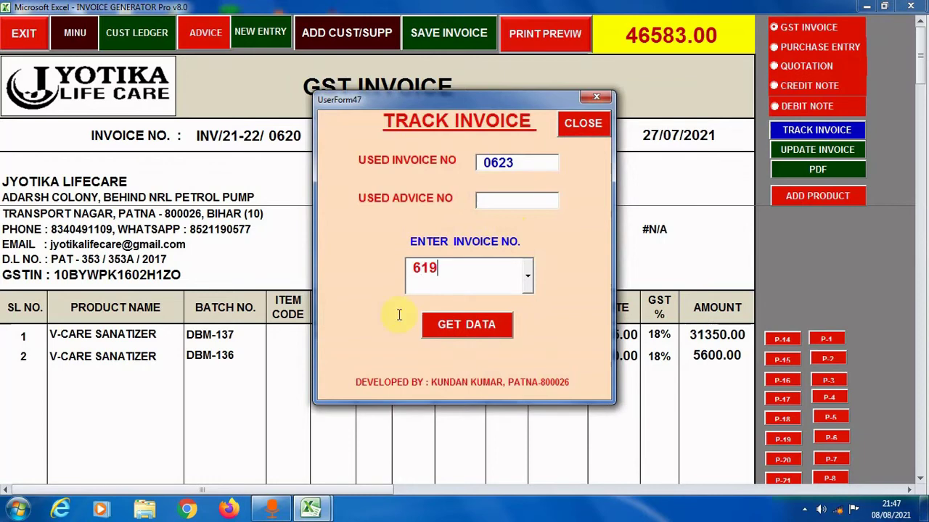
click(454, 329)
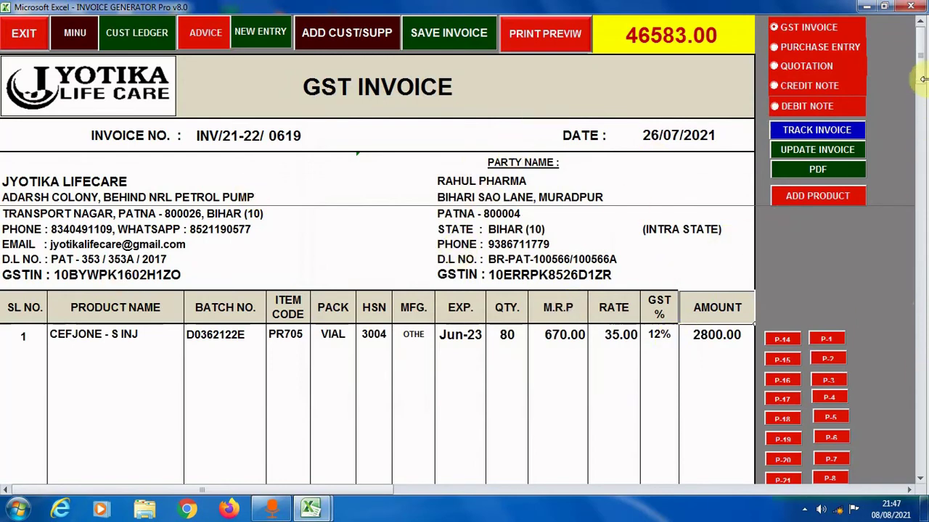
drag(920, 62, 927, 153)
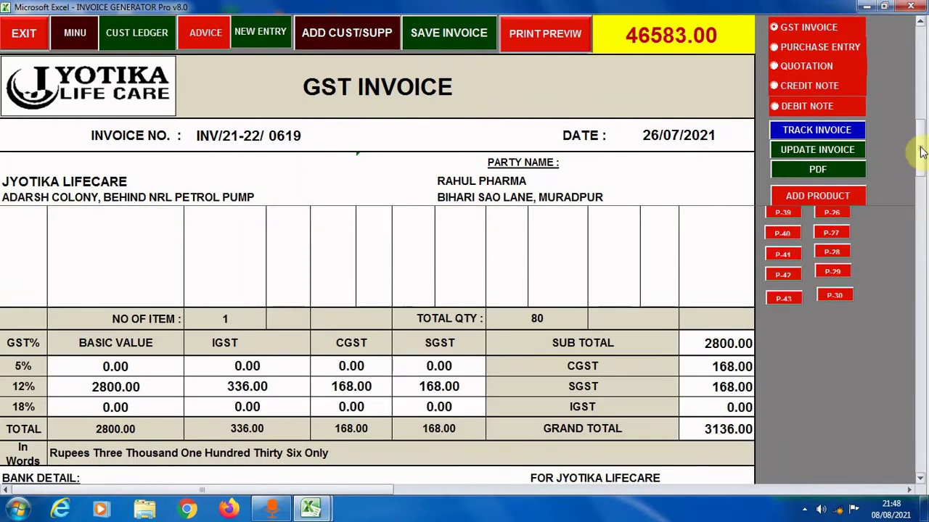
drag(921, 152, 921, 72)
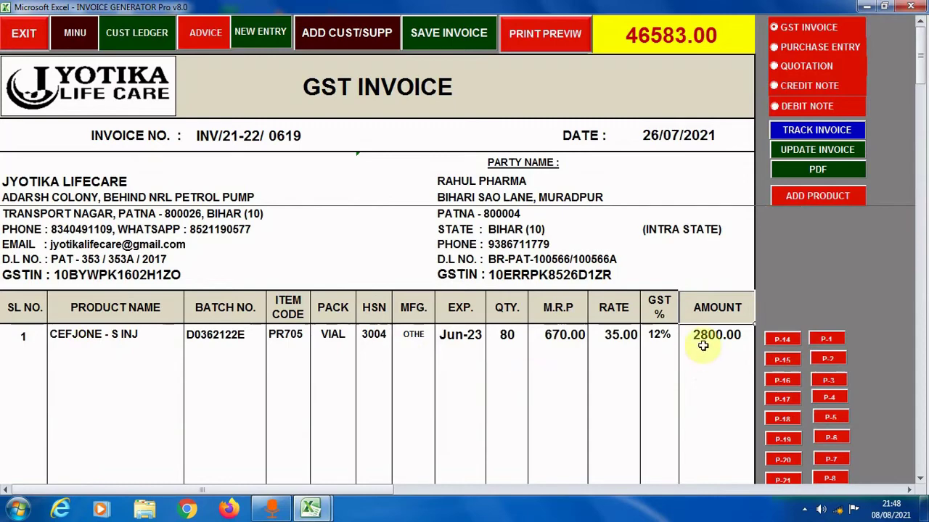
Replace the invoice's first item with AZICUT INJ 500 MG, batch D0201903B, and set its quantity to 100 and rate to 60.
click(781, 341)
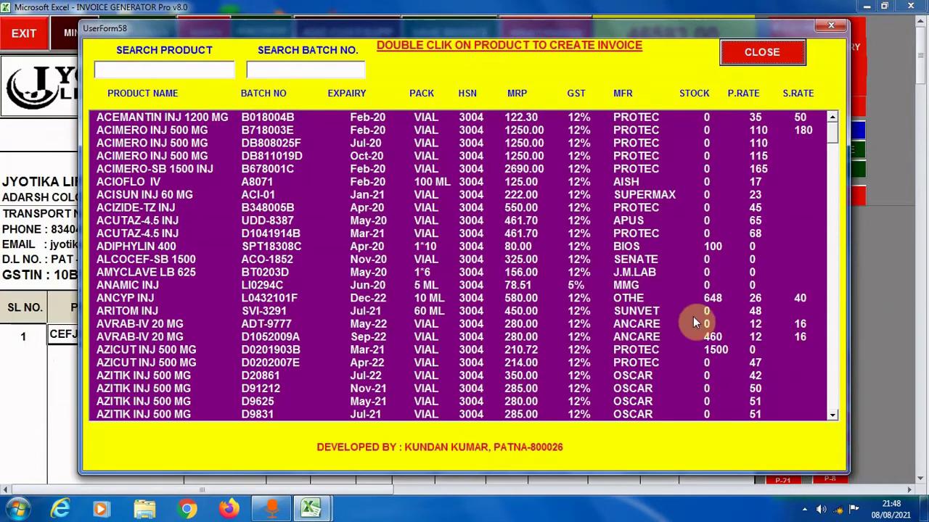
double_click(152, 351)
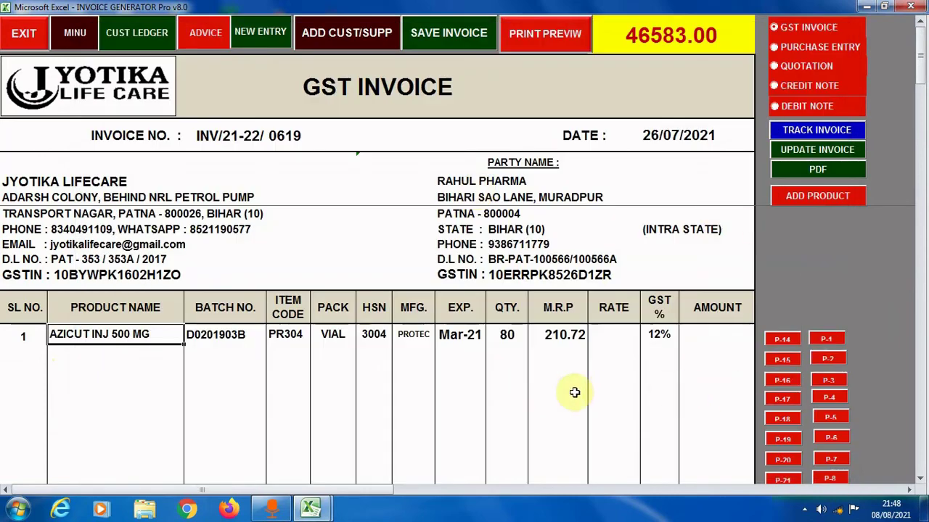
click(507, 335)
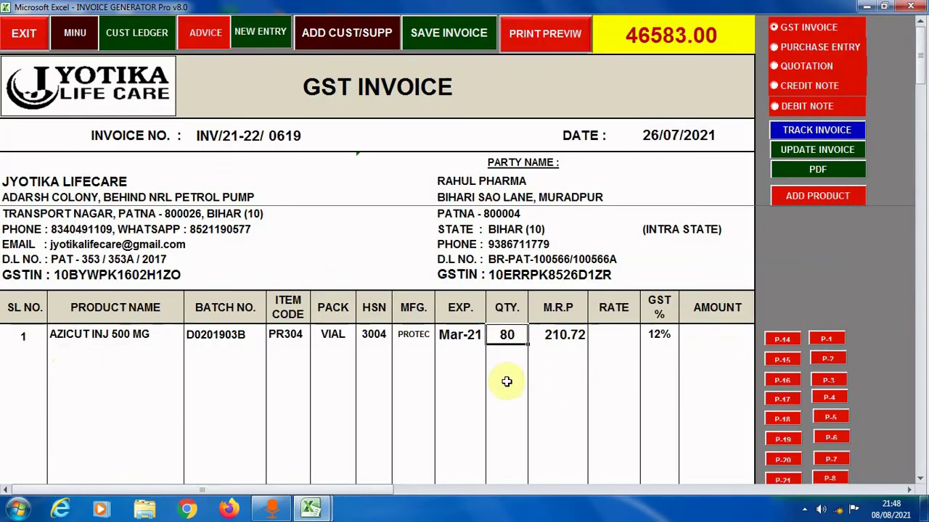
text(100)
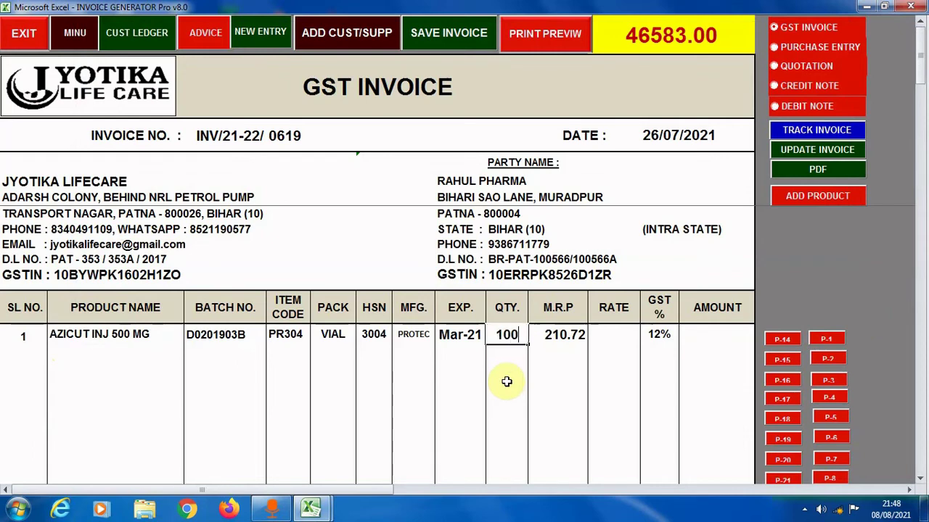
click(609, 336)
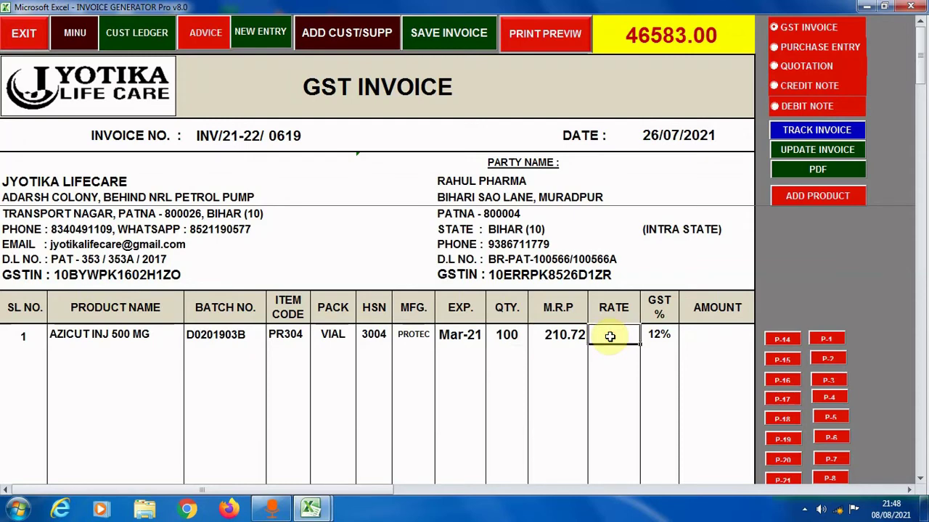
text(60)
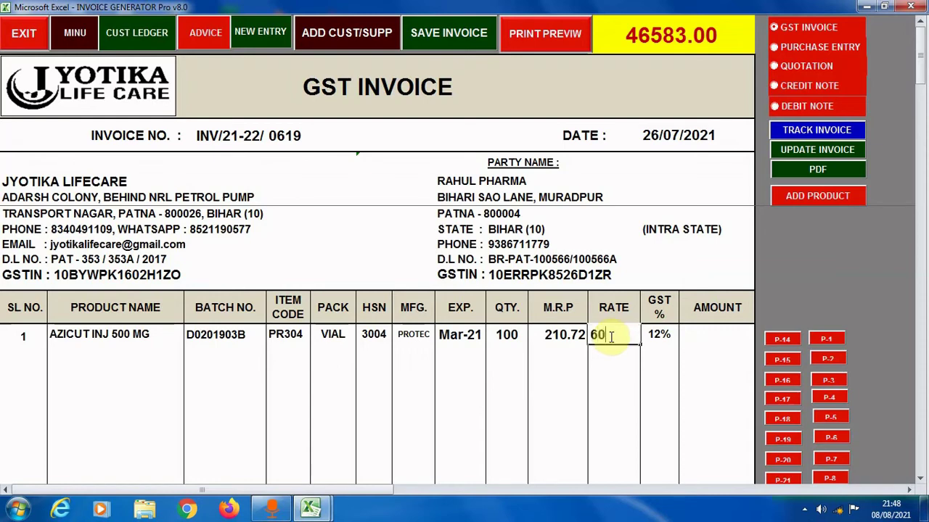
key(Return)
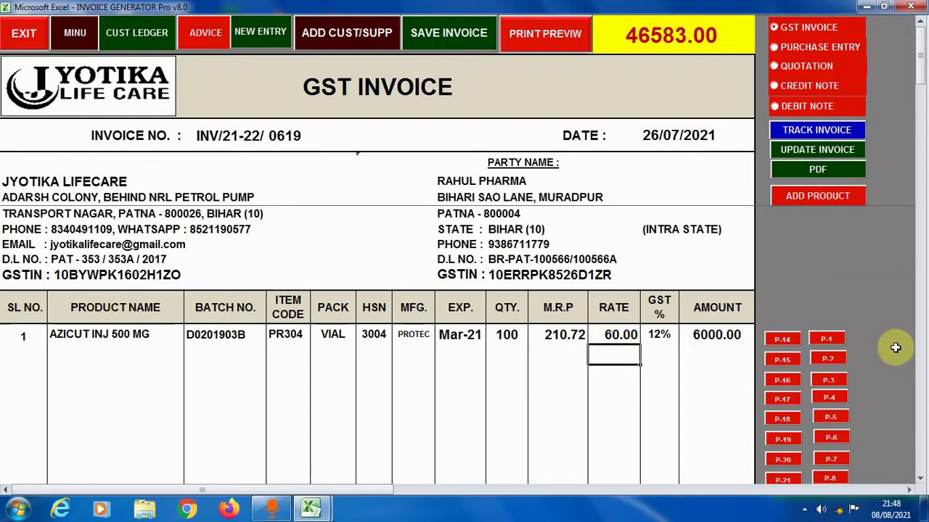
View the Update Invoice dialog for the edited invoice, close it without updating and exit to the dashboard.
click(841, 148)
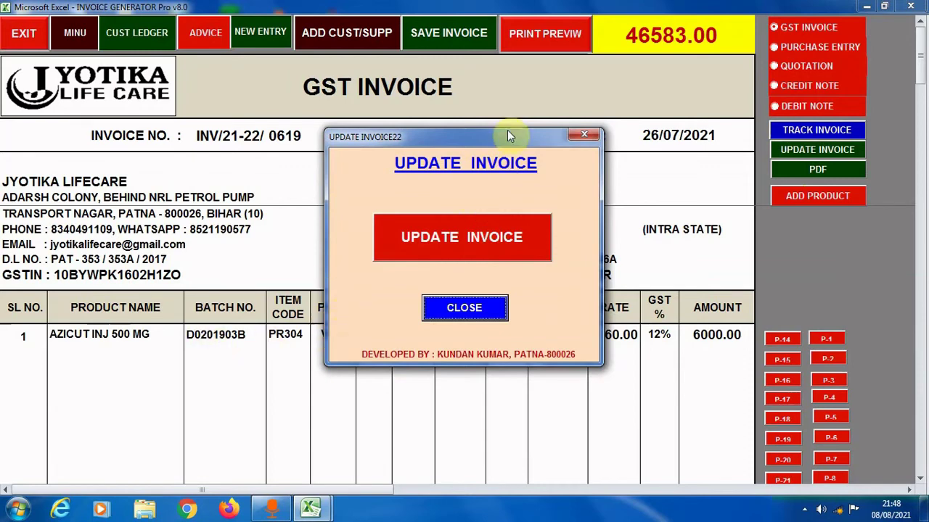
drag(507, 132, 485, 205)
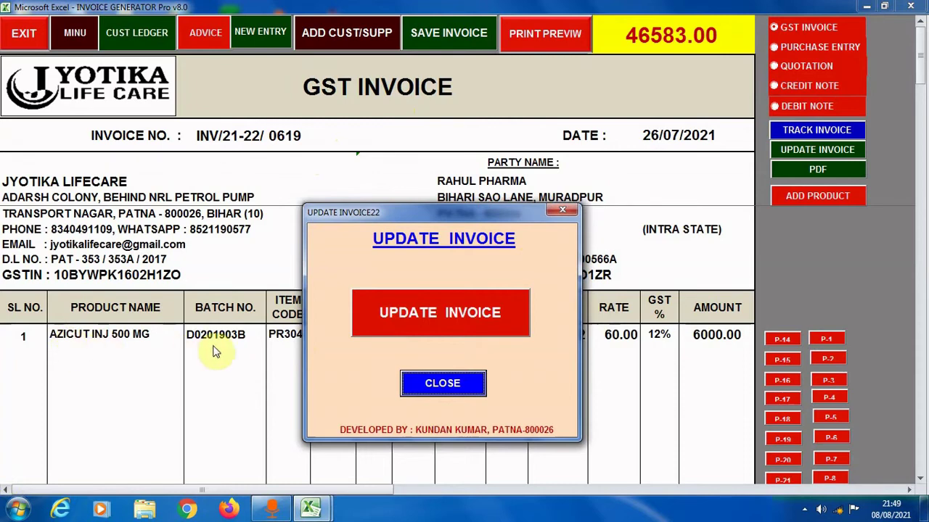
click(459, 383)
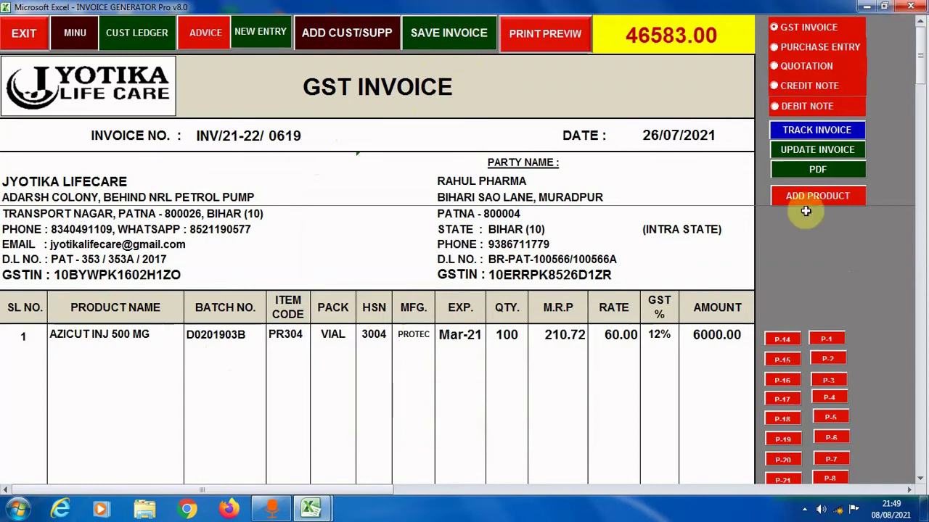
click(22, 36)
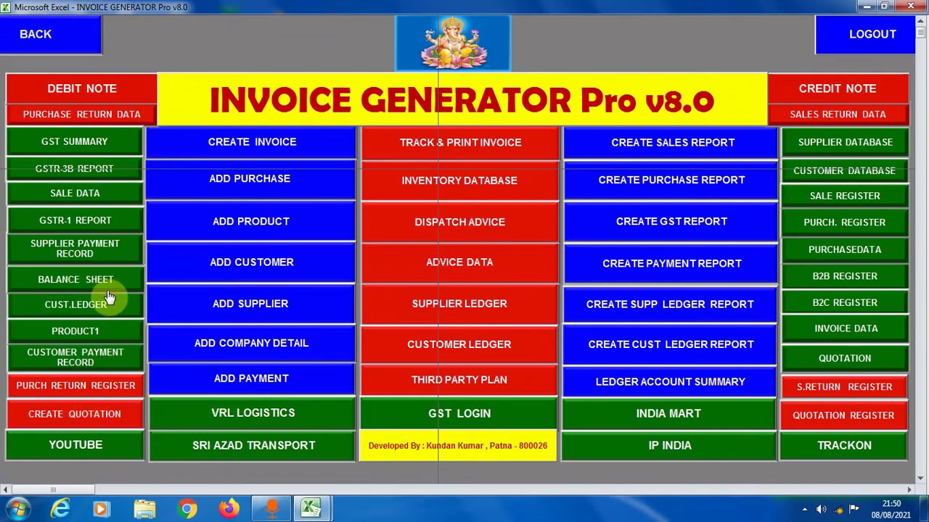
Review the balance sheet's capital, fixed assets and trading accounts, dismissing the Windows color scheme prompt, and return to the dashboard.
click(73, 280)
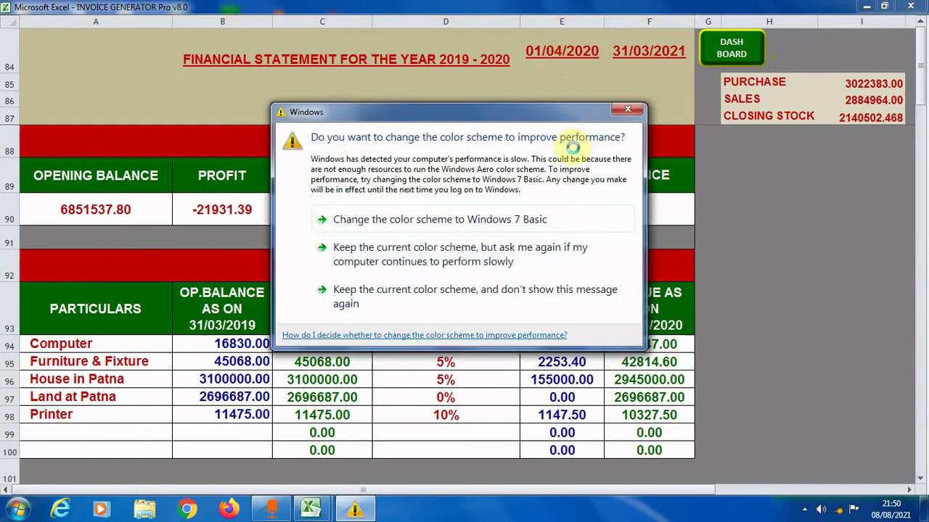
click(627, 110)
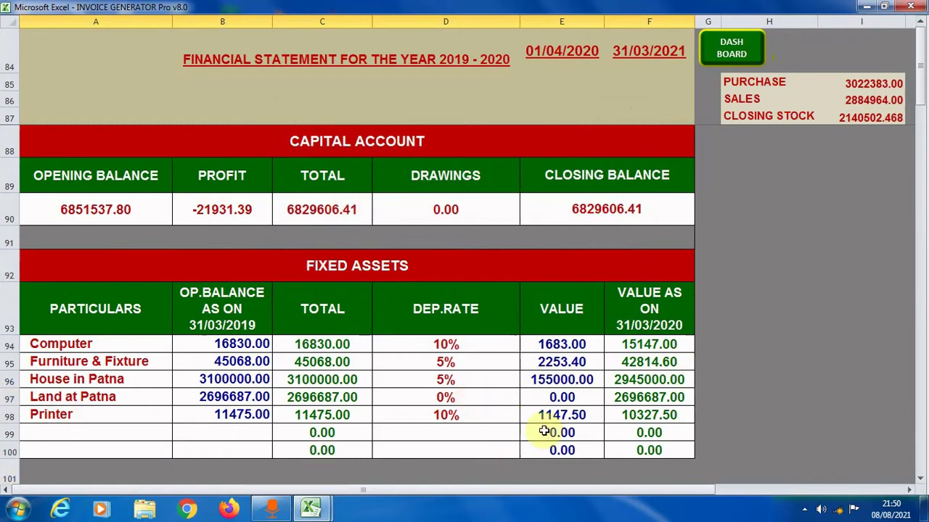
drag(919, 69, 918, 129)
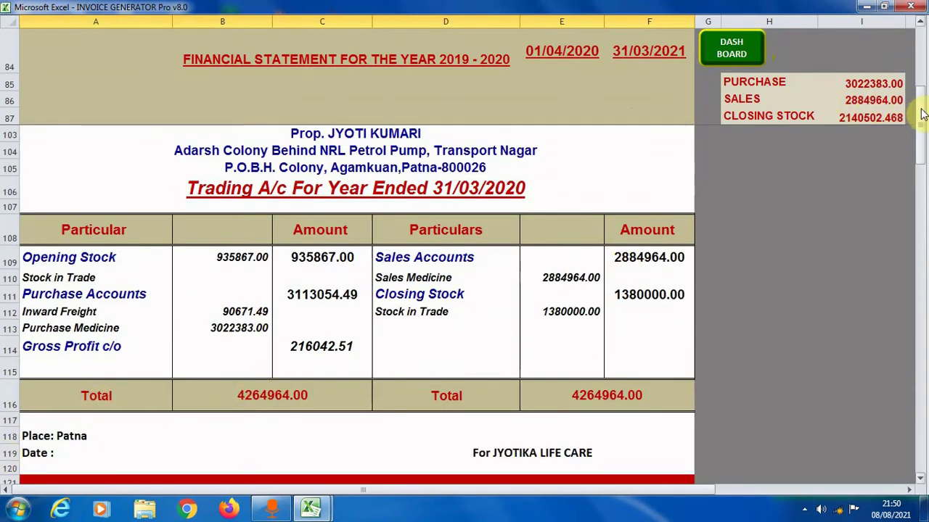
drag(920, 114, 918, 51)
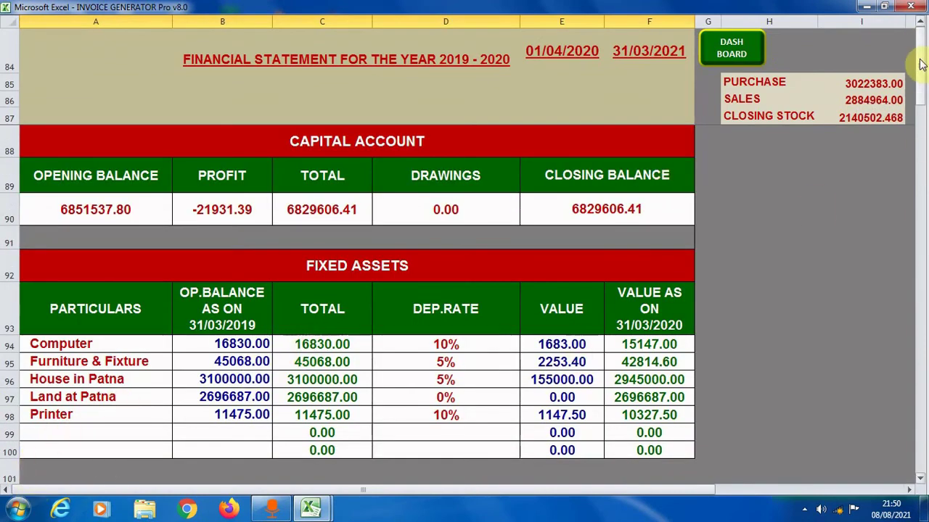
drag(920, 64, 919, 156)
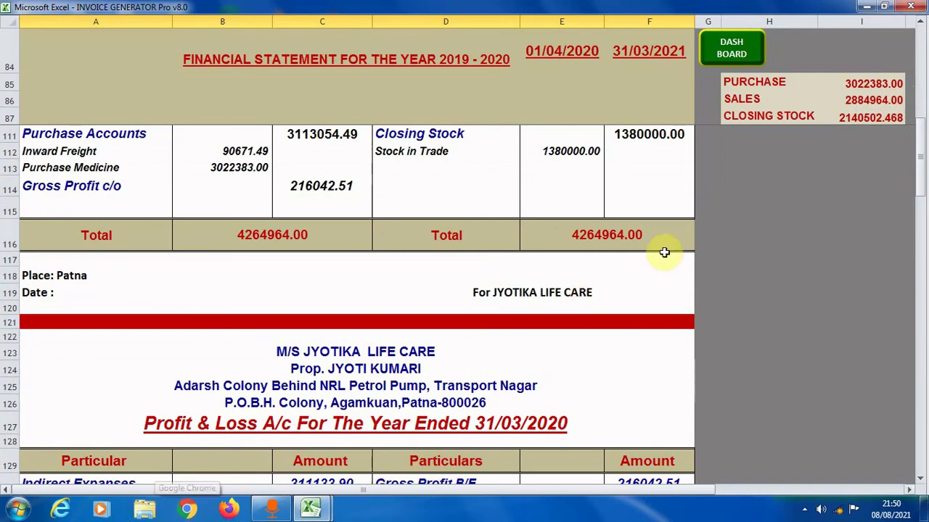
drag(921, 139, 921, 90)
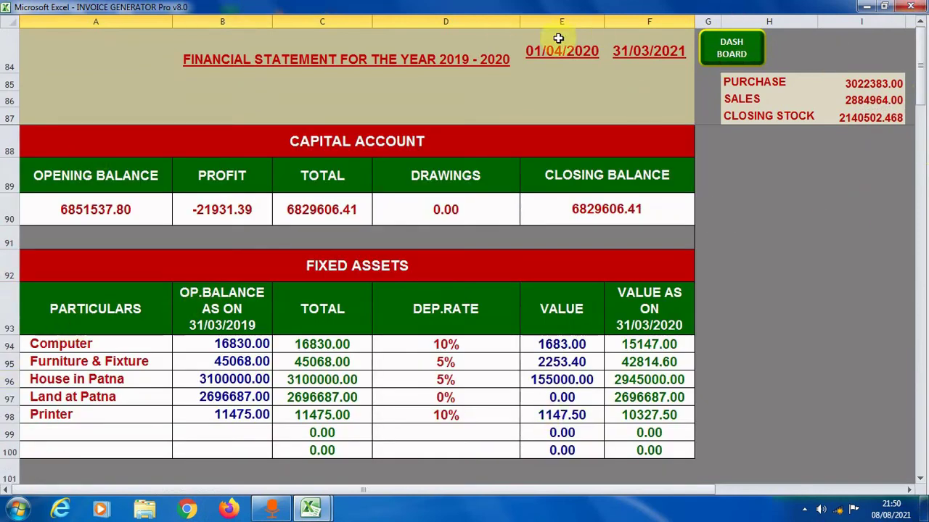
click(732, 58)
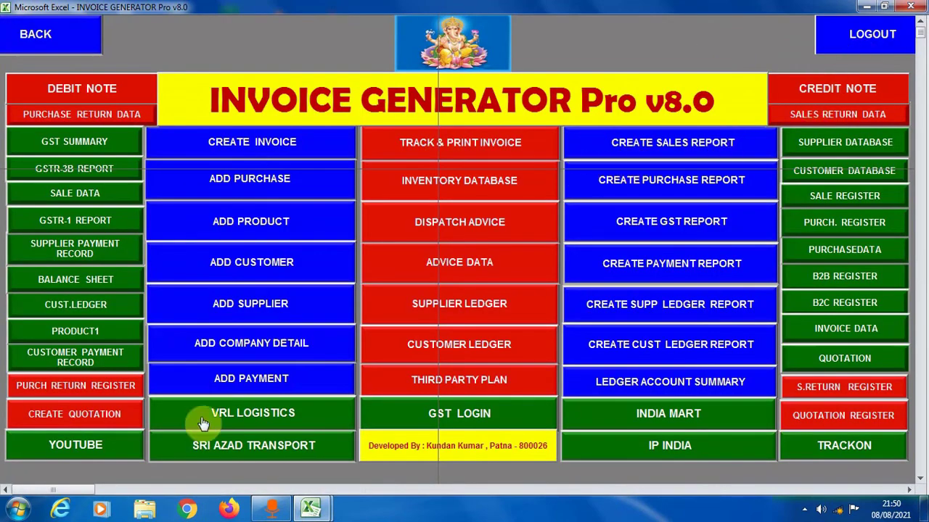
Go back to the Invoice Generator's welcome screen and switch to the LOGO.EXCEL workbook.
click(39, 38)
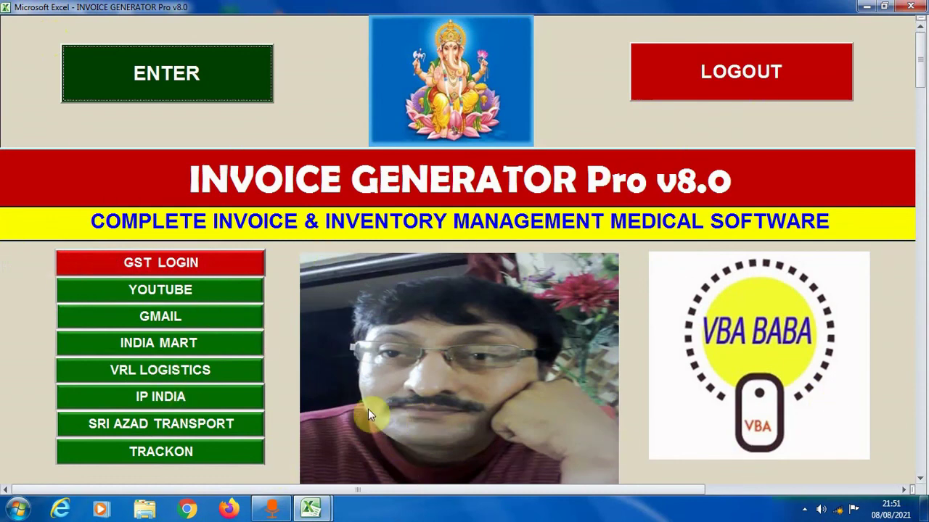
mouse_move(308, 511)
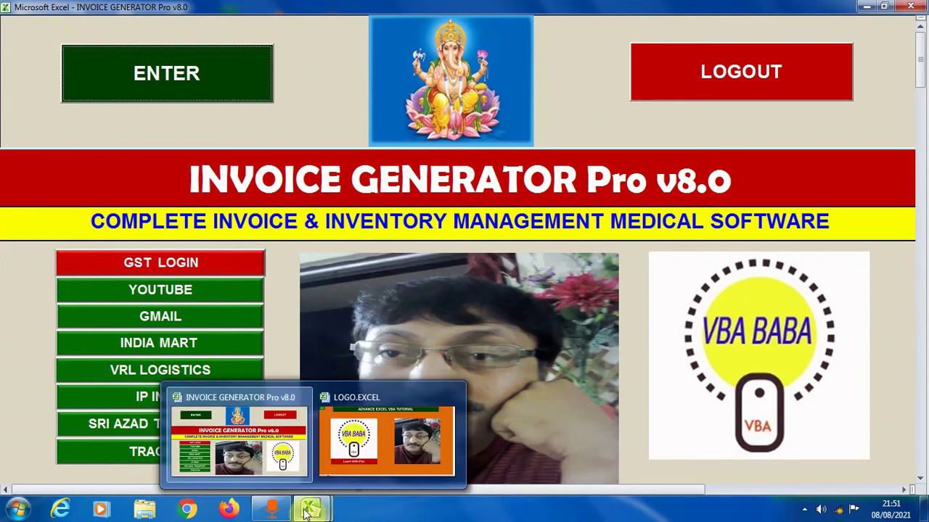
click(377, 465)
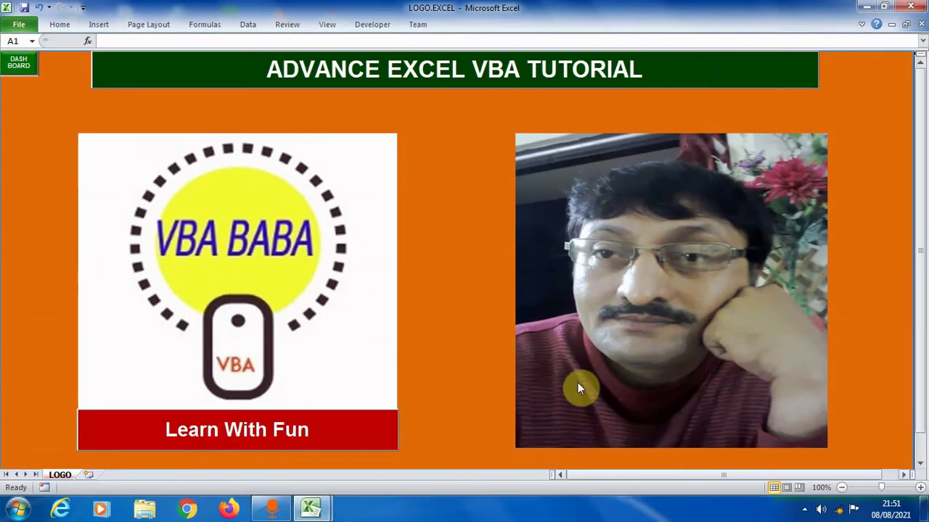